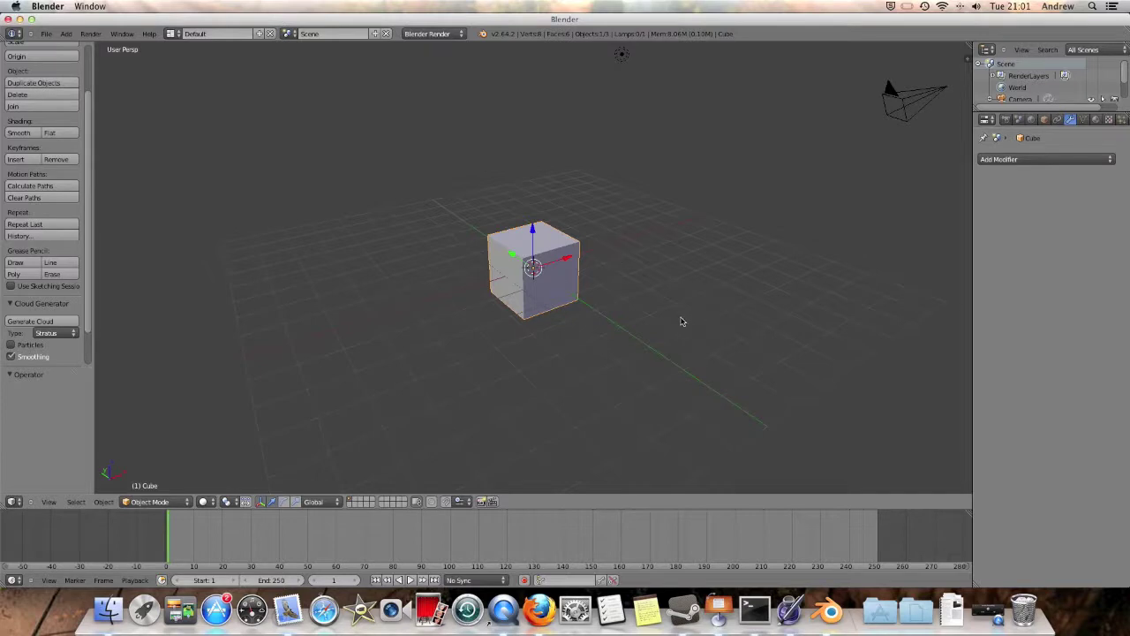
# Rotate, move and scale the cube, then undo the scale and move.
pyautogui.press('r')
pyautogui.click(658, 187)
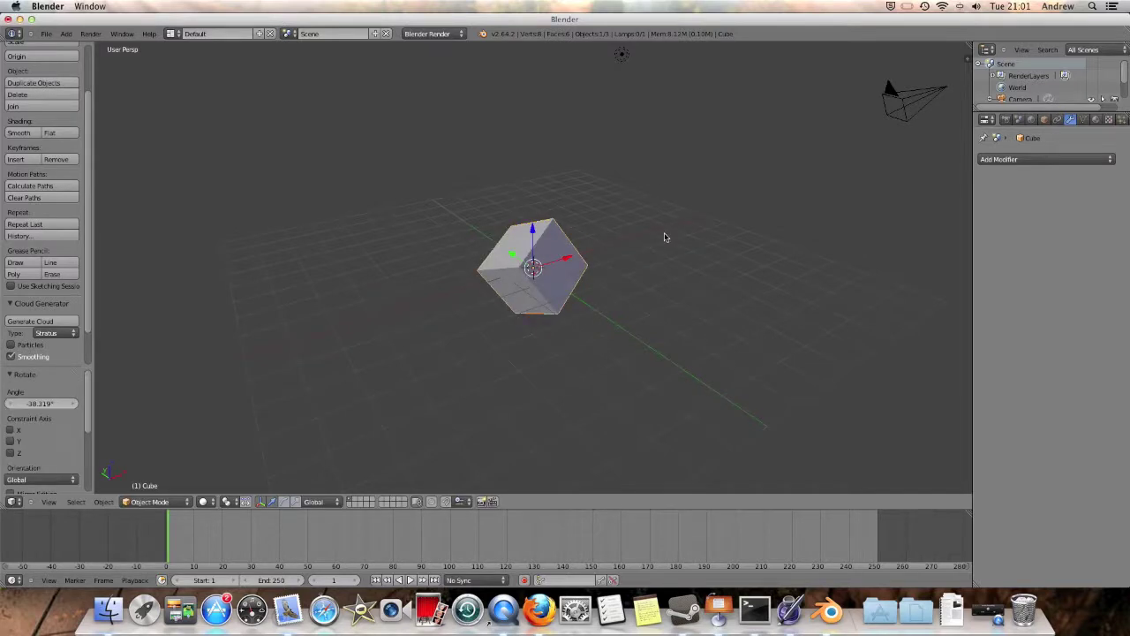
pyautogui.press('g')
pyautogui.click(527, 268)
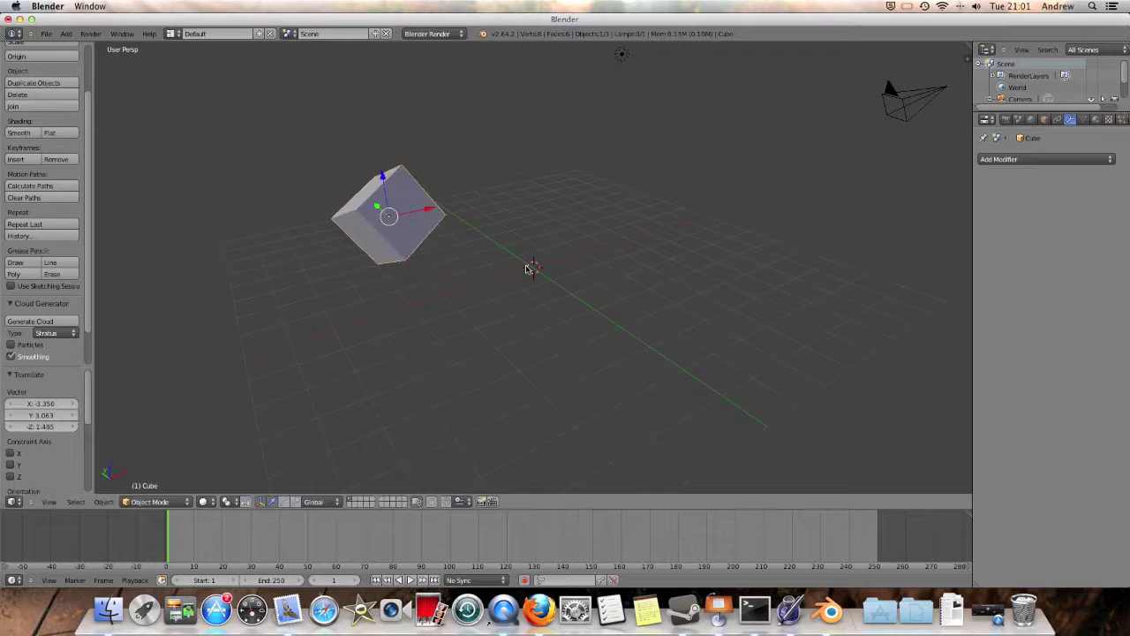
pyautogui.press('s')
pyautogui.click(702, 302)
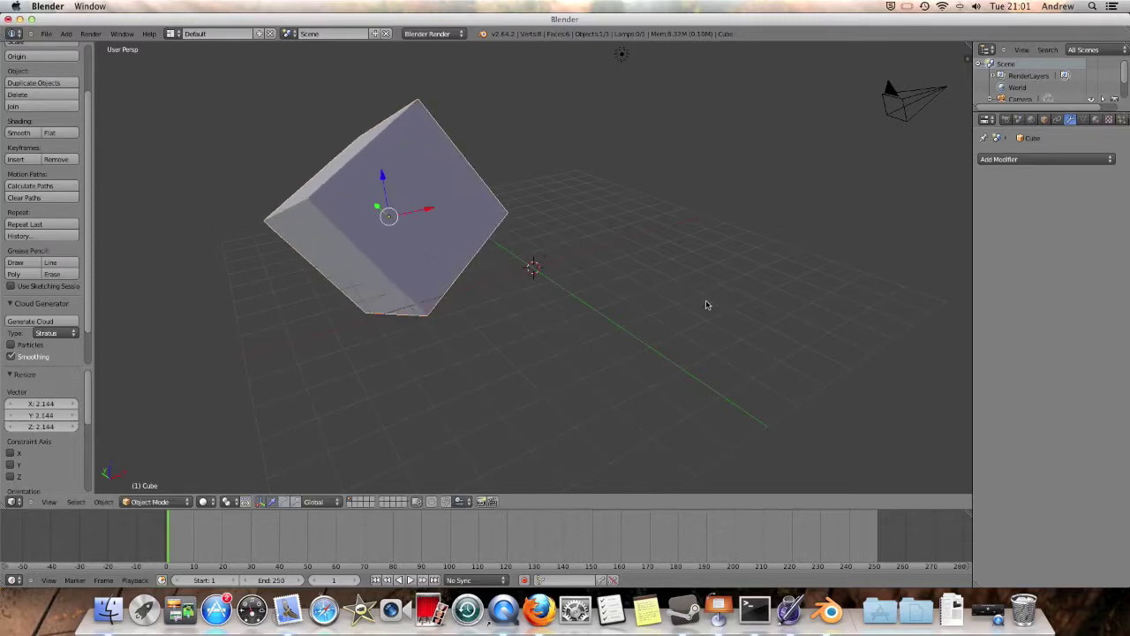
pyautogui.hotkey('ctrl', 'z')
pyautogui.hotkey('ctrl', 'z')
pyautogui.hotkey('ctrl', 'z')
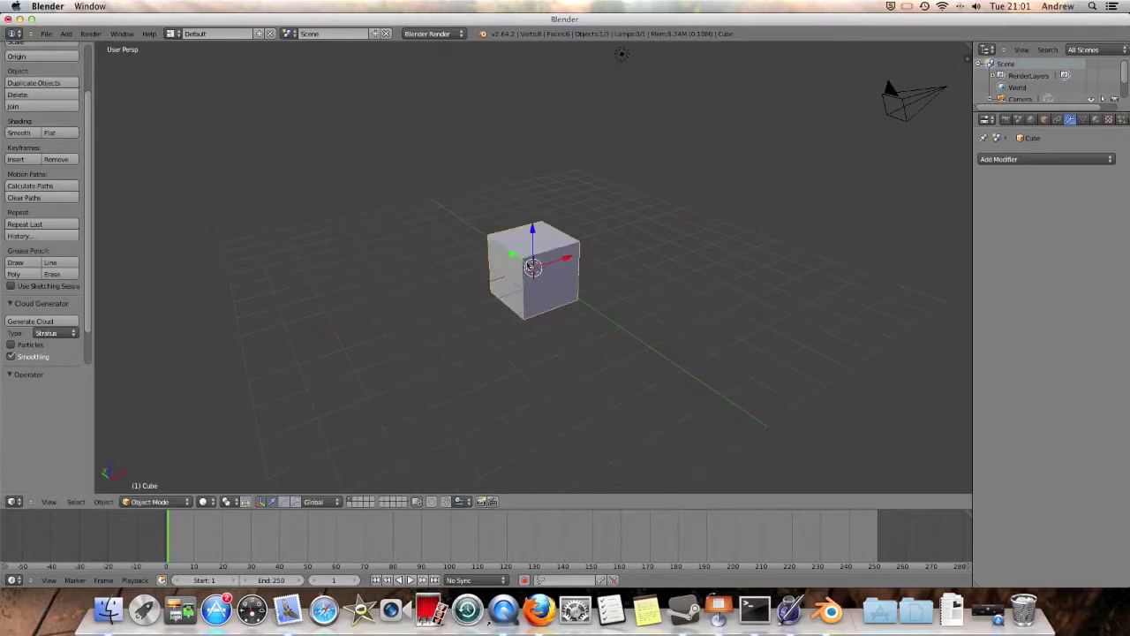
# In Edit Mode, pull one corner vertex left into a wedge, then undo it back to a plain cube.
pyautogui.click(159, 502)
pyautogui.click(161, 483)
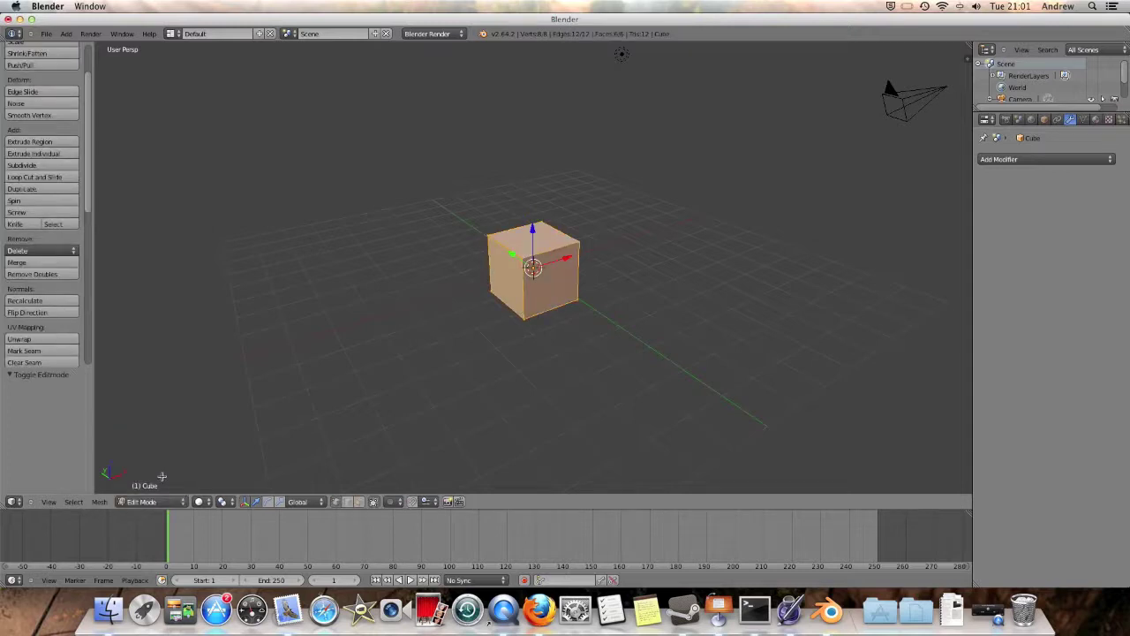
pyautogui.rightClick(488, 235)
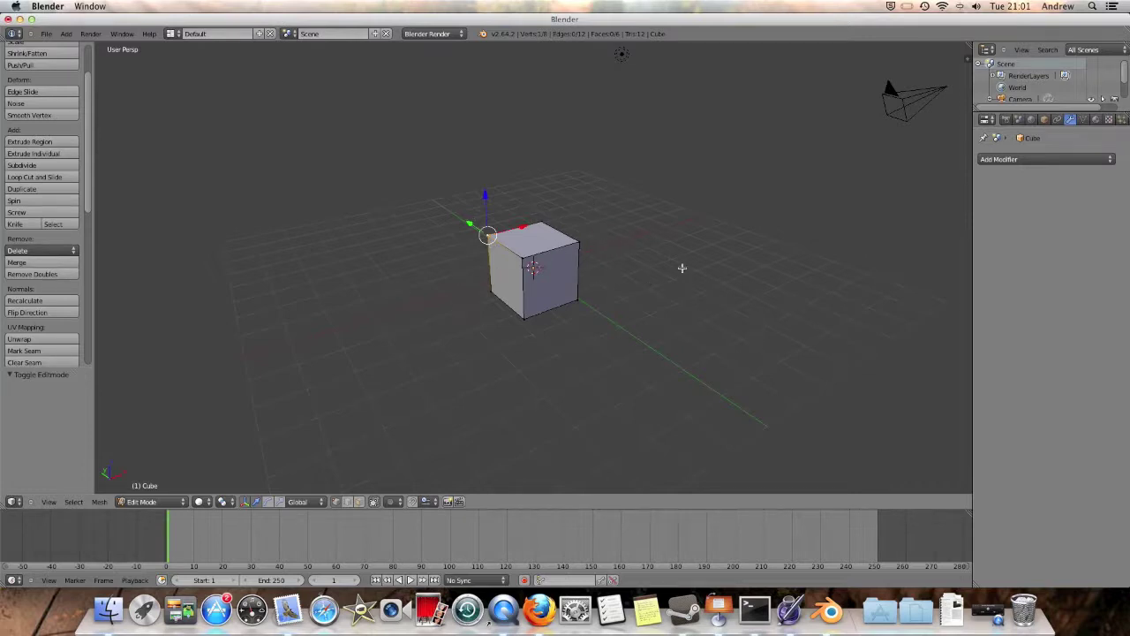
pyautogui.press('g')
pyautogui.click(519, 268)
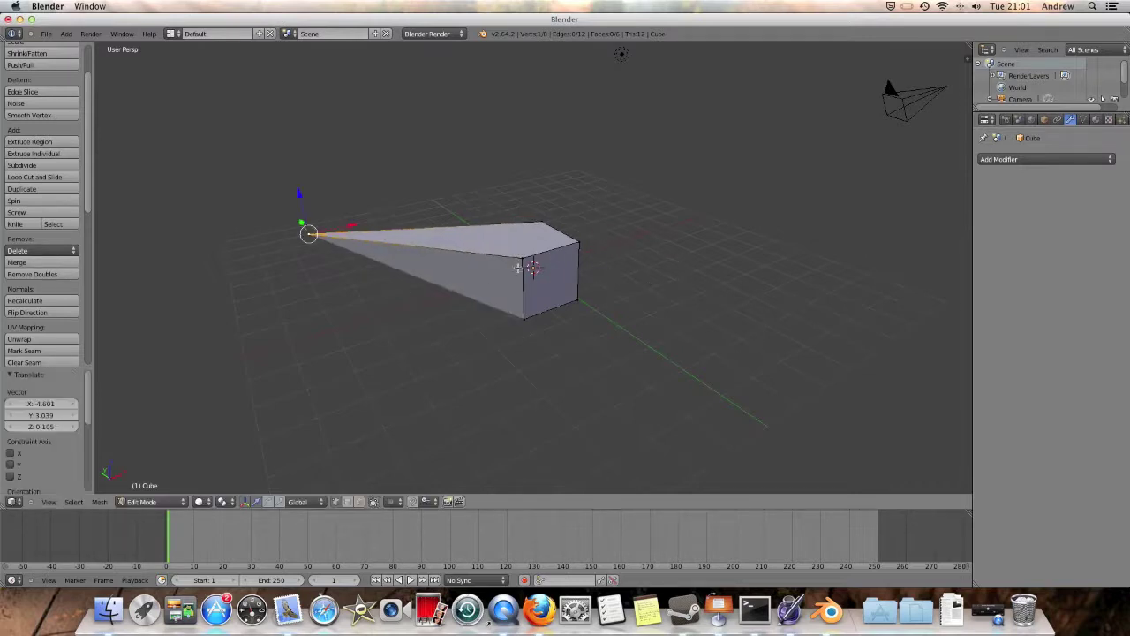
pyautogui.click(152, 502)
pyautogui.click(140, 494)
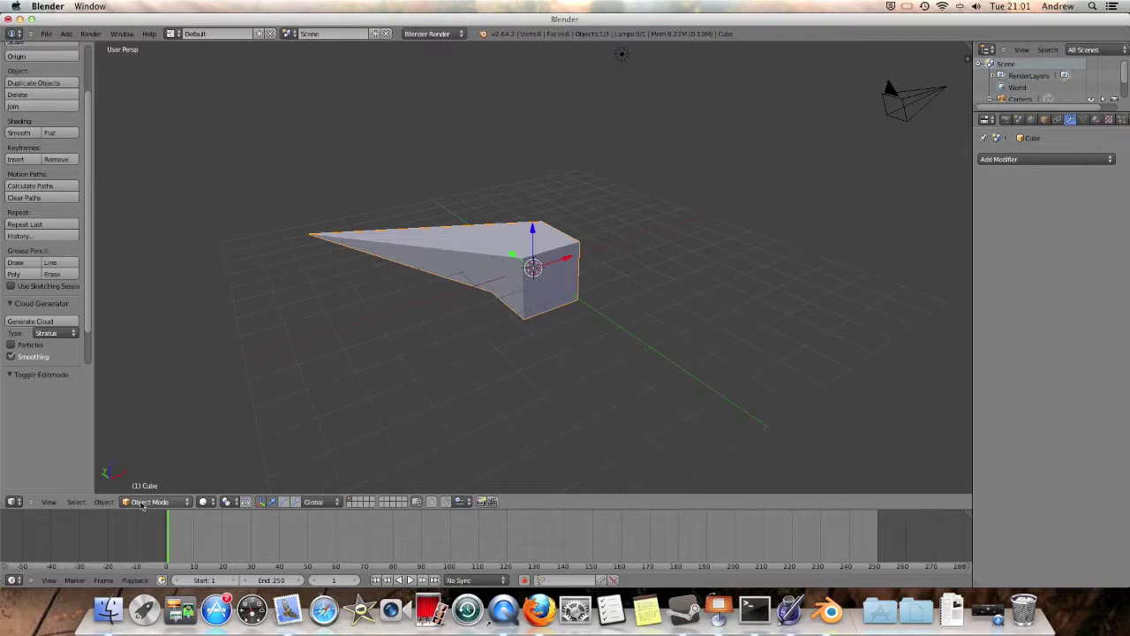
pyautogui.hotkey('ctrl', 'z')
pyautogui.hotkey('ctrl', 'z')
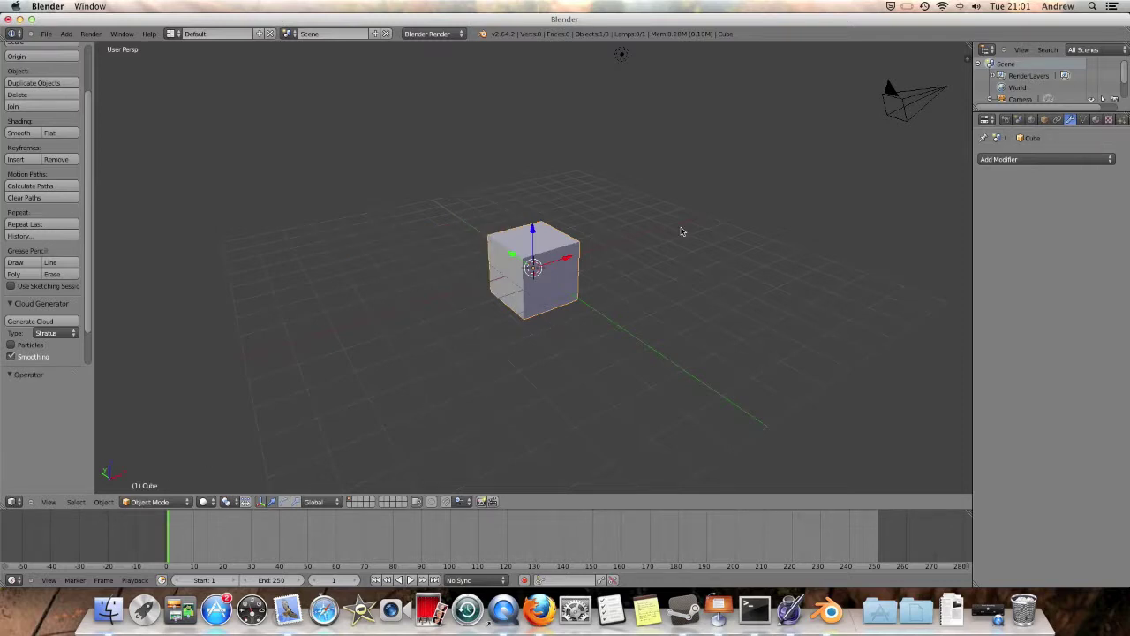
# Enter Edit Mode, try a Spin and undo it, then deselect the whole mesh.
pyautogui.click(159, 501)
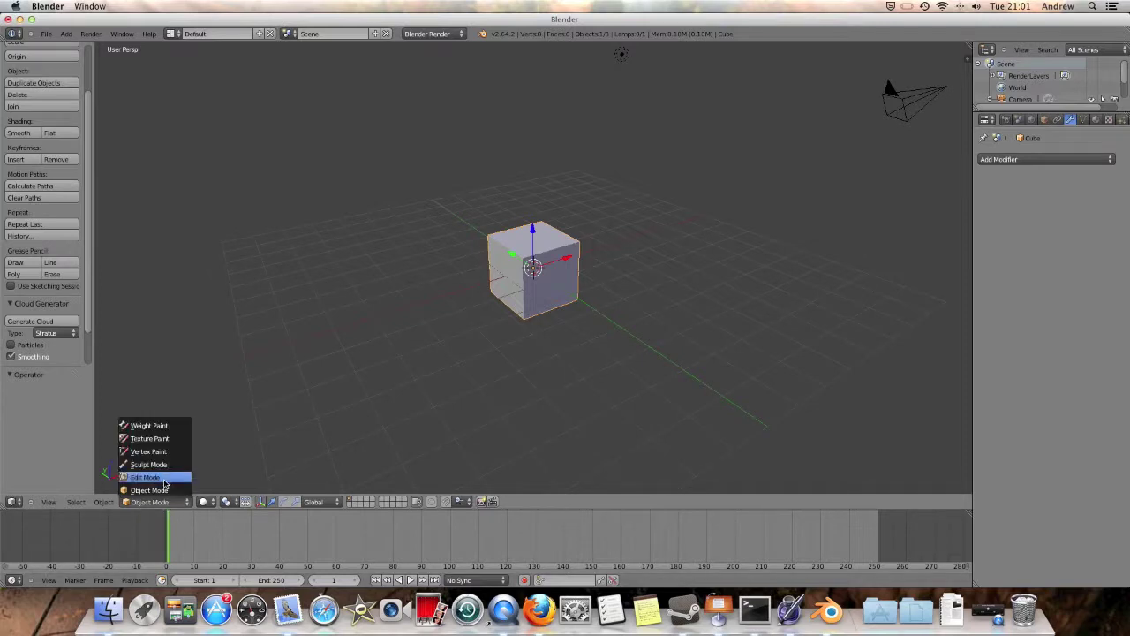
pyautogui.click(146, 476)
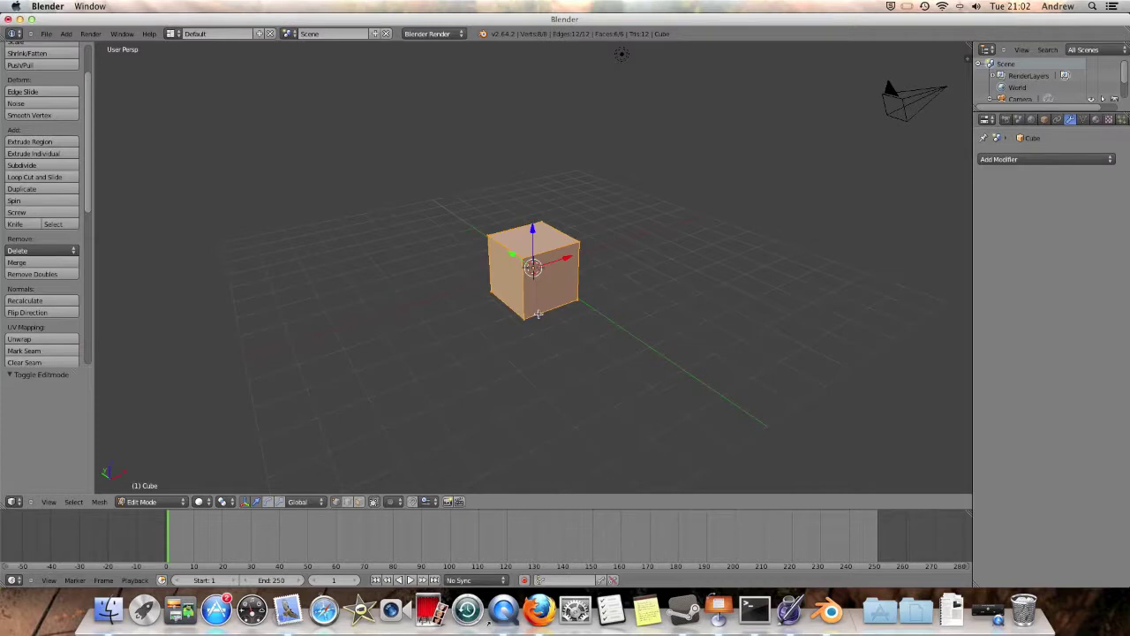
pyautogui.hotkey('shift', 'r')
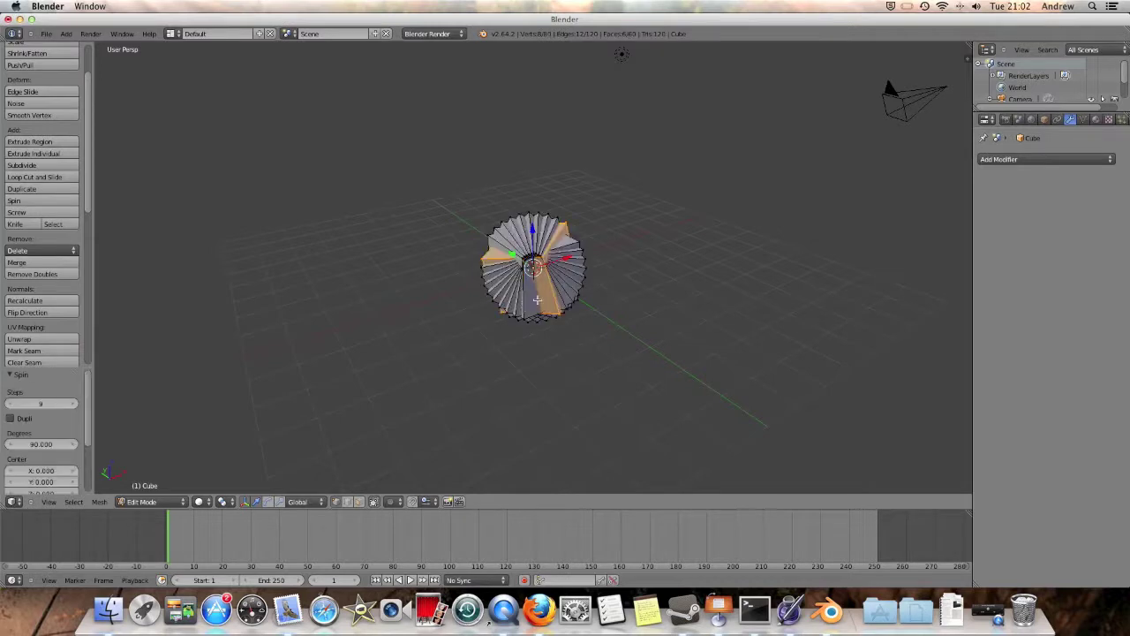
pyautogui.hotkey('ctrl', 'z')
pyautogui.press('a')
# Cut a centred edge loop around the cube's middle with Ctrl+R and return to Object Mode.
pyautogui.hotkey('ctrl', 'r')
pyautogui.click(549, 296)
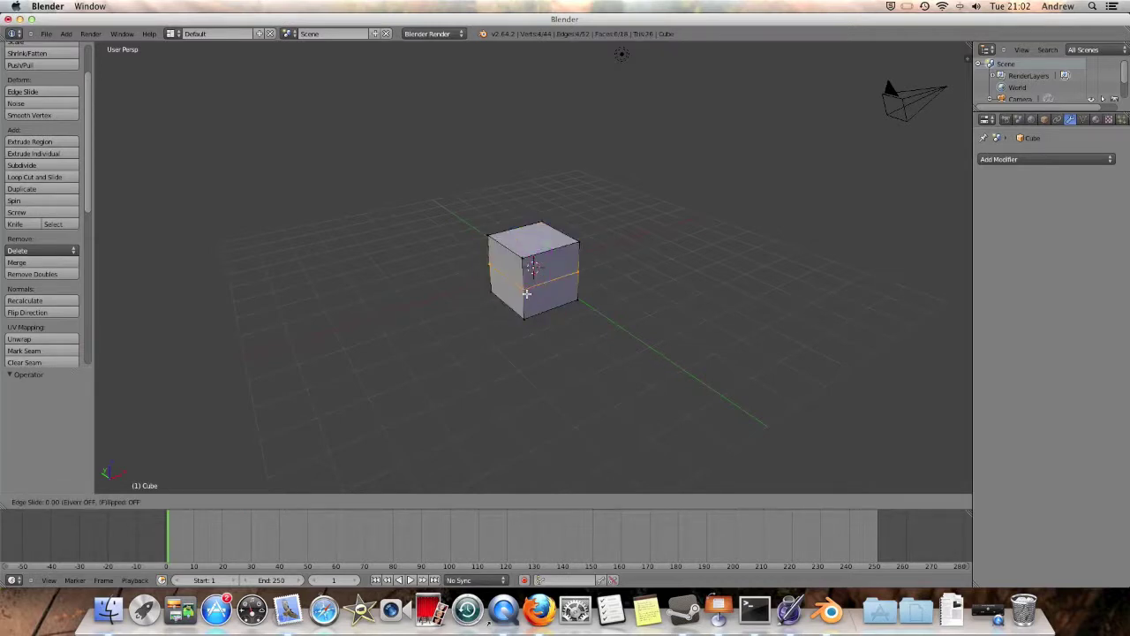
pyautogui.rightClick(566, 293)
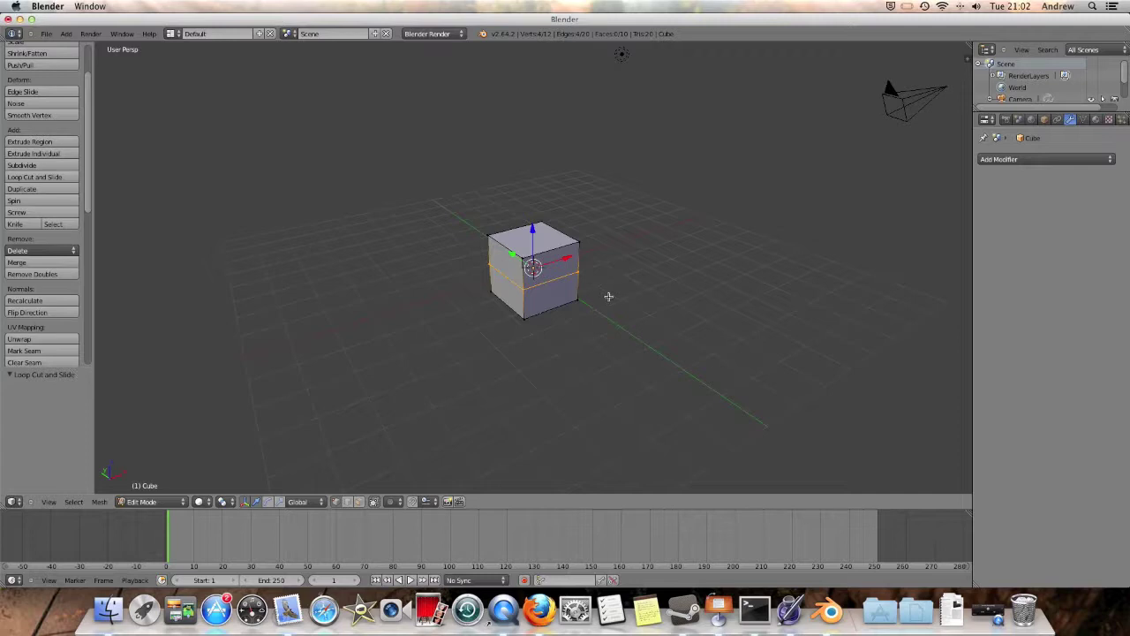
pyautogui.click(152, 501)
pyautogui.click(152, 496)
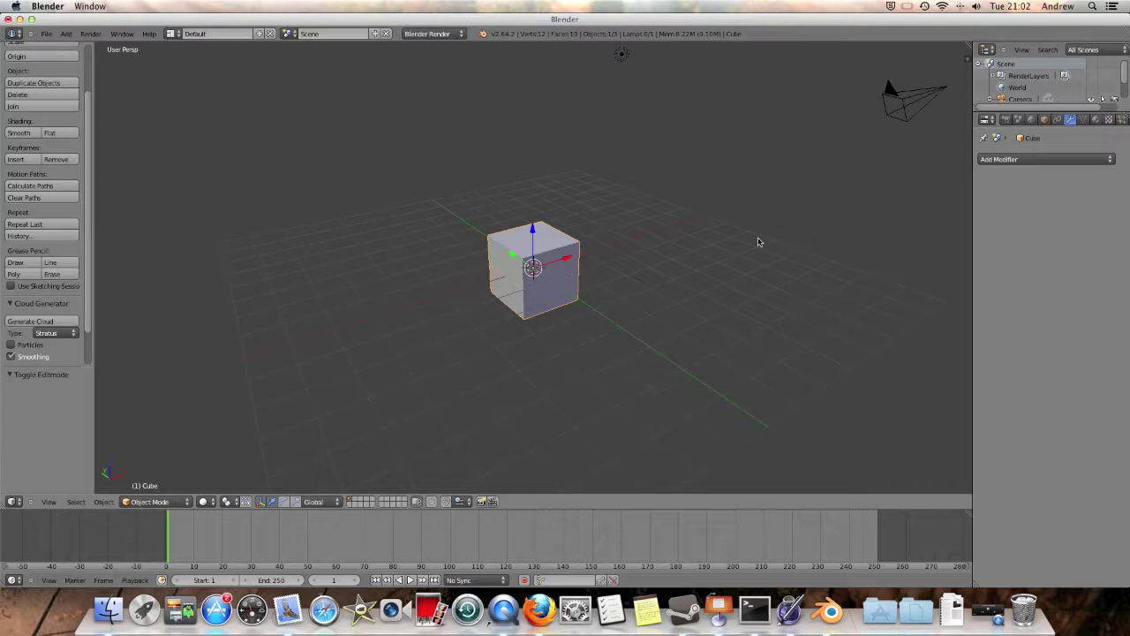
# In Object Data properties, collapse Vertex Groups, UV Maps and Vertex Colors, then add the Basis shape key.
pyautogui.click(1083, 119)
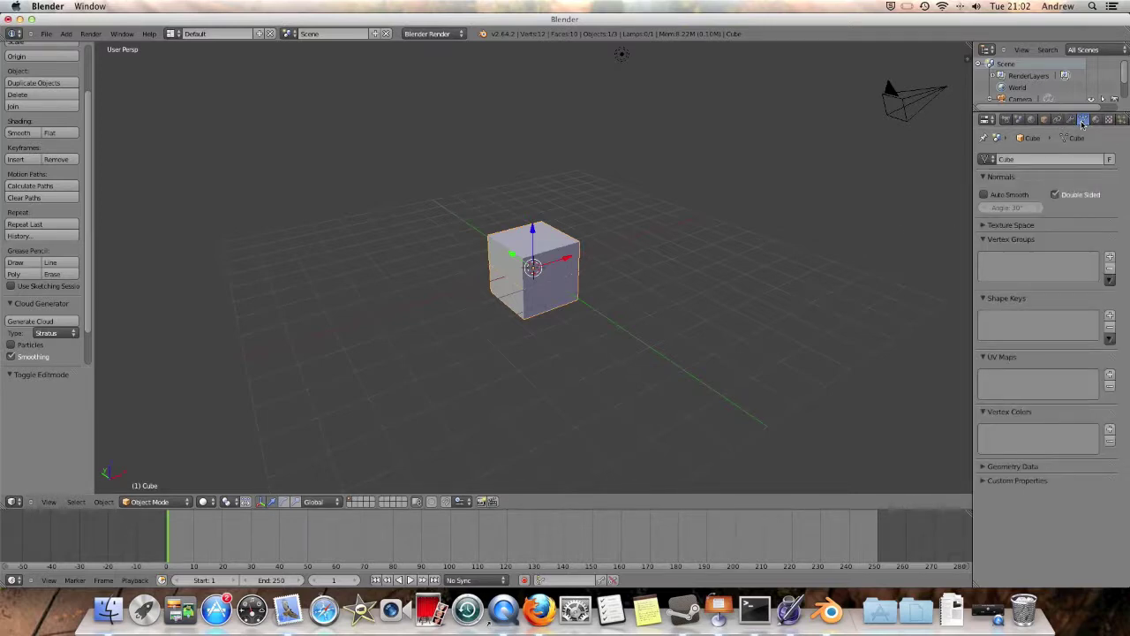
pyautogui.click(1024, 239)
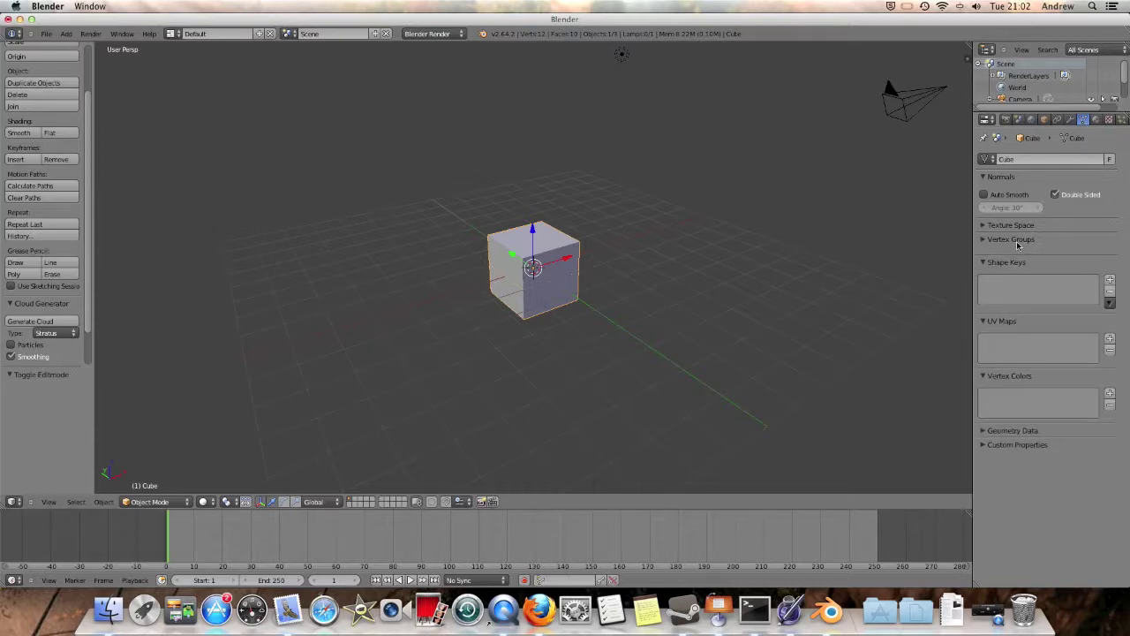
pyautogui.click(1015, 310)
pyautogui.click(1013, 327)
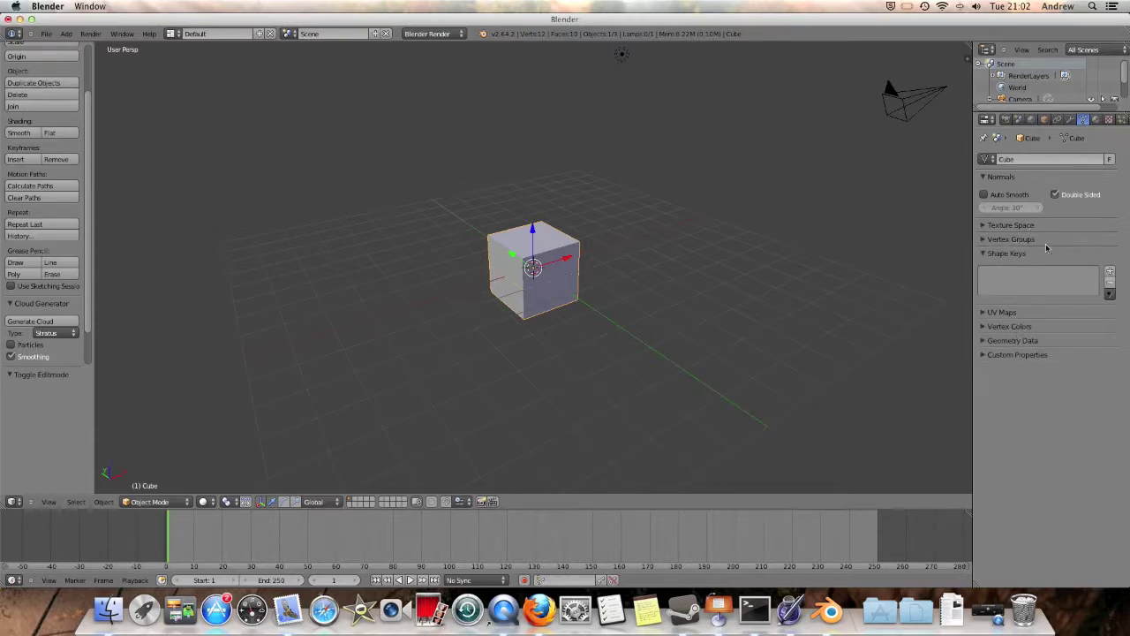
pyautogui.click(1111, 273)
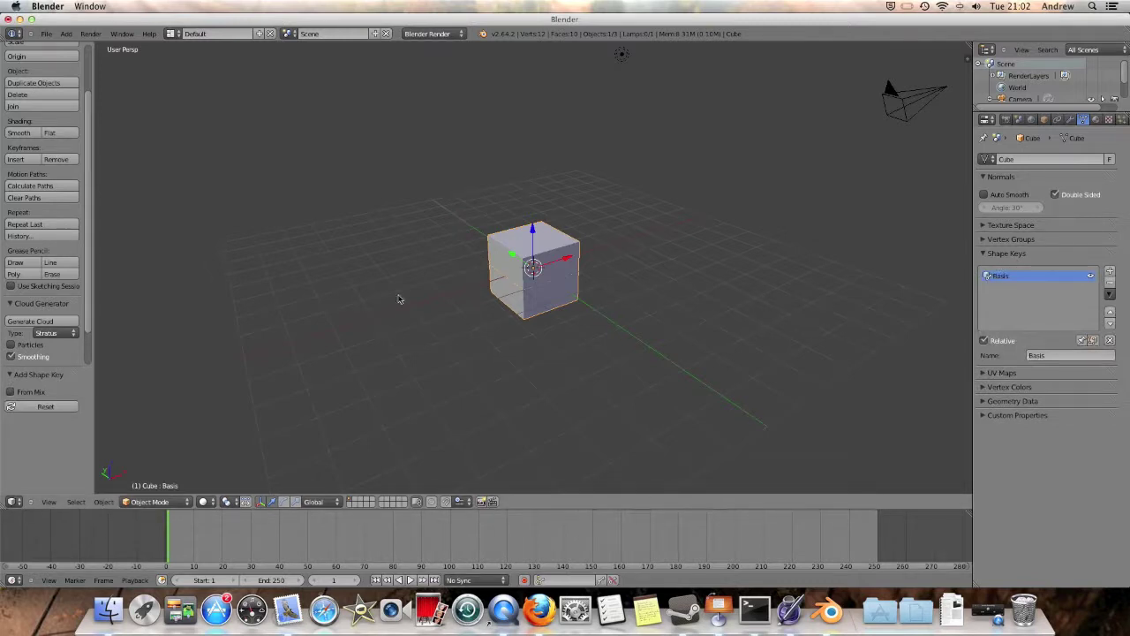
# Widen the cube's bottom in Edit Mode, return to Object Mode, then undo back to the plain cube.
pyautogui.click(147, 501)
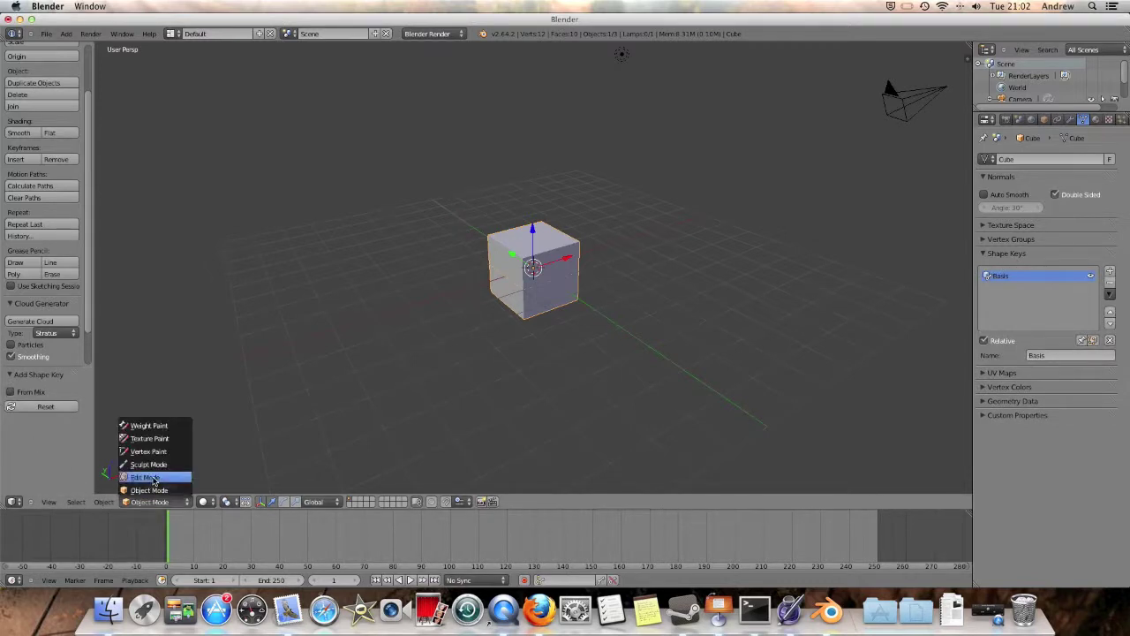
pyautogui.click(155, 477)
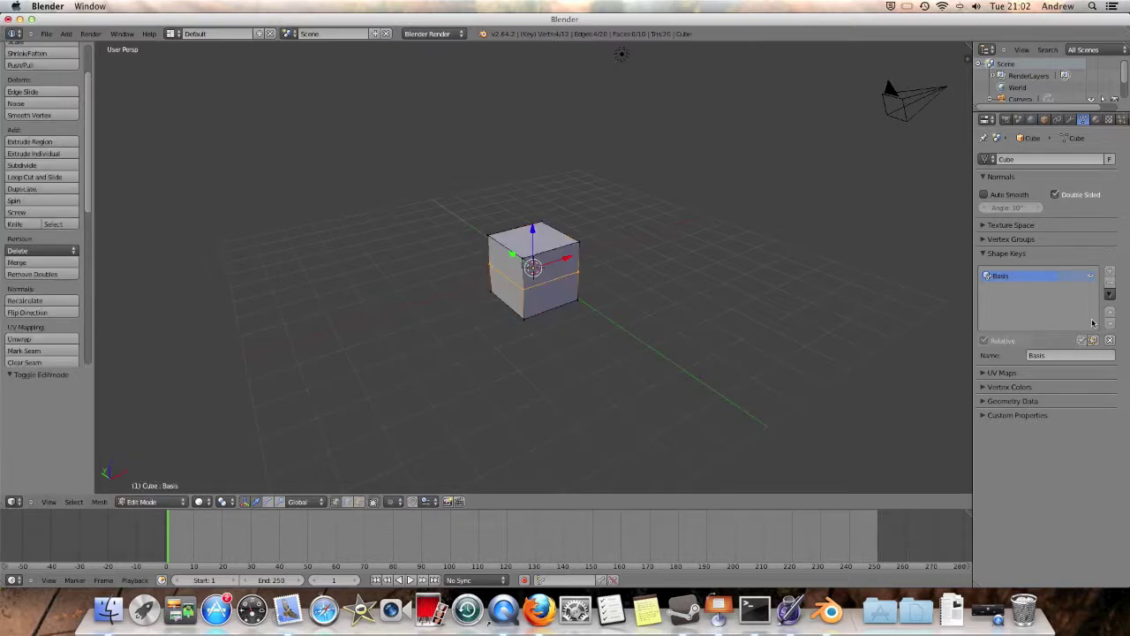
pyautogui.press('s')
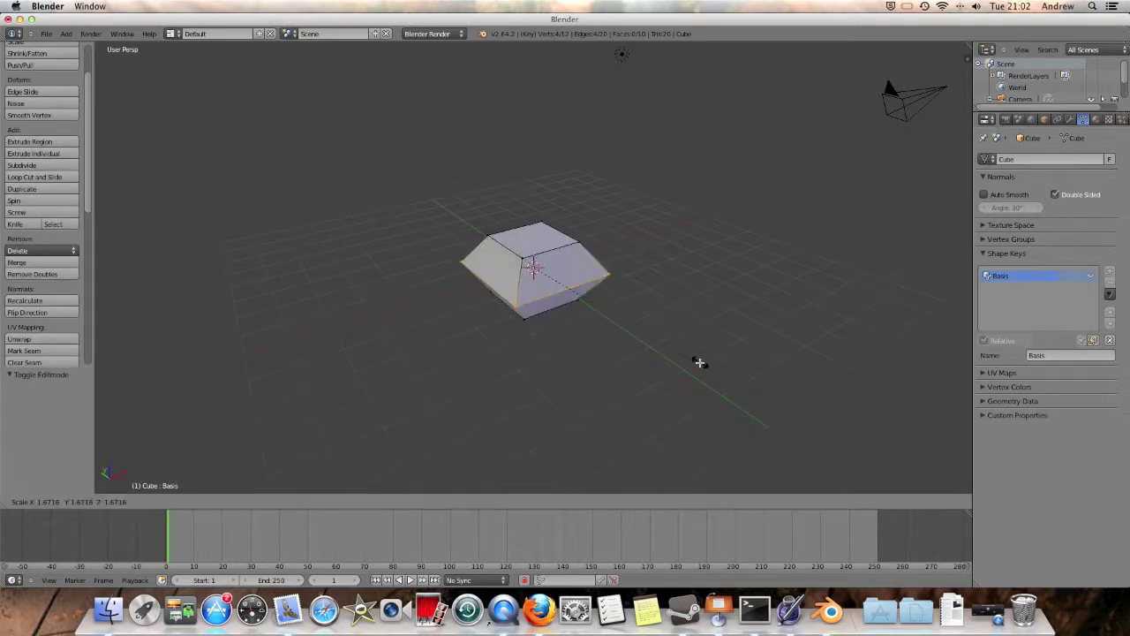
pyautogui.click(718, 371)
pyautogui.click(152, 501)
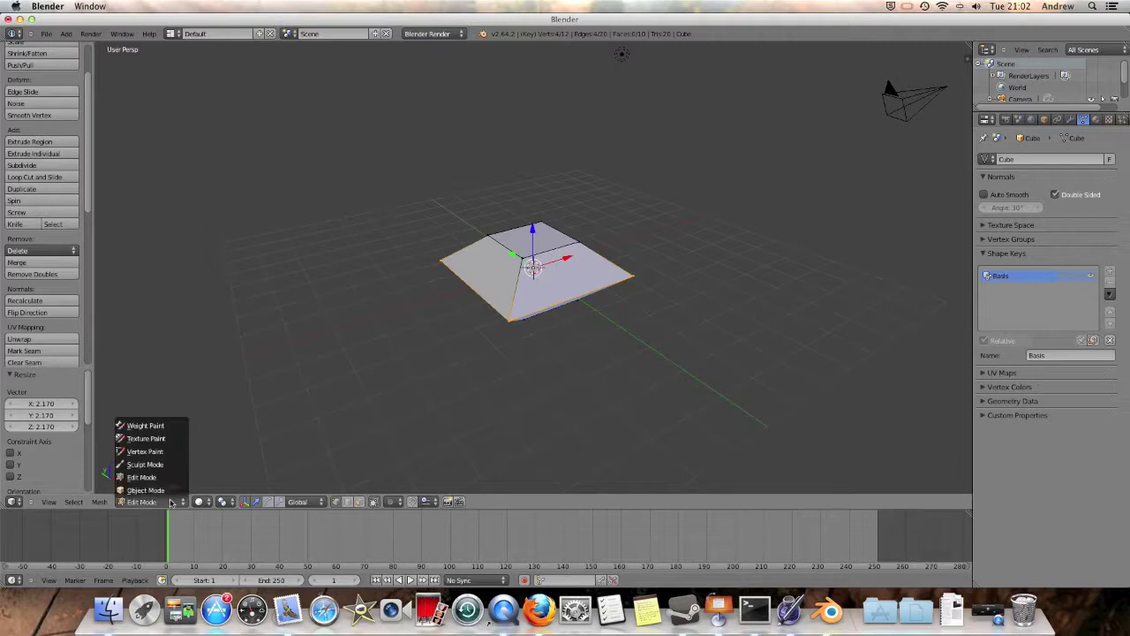
pyautogui.click(152, 491)
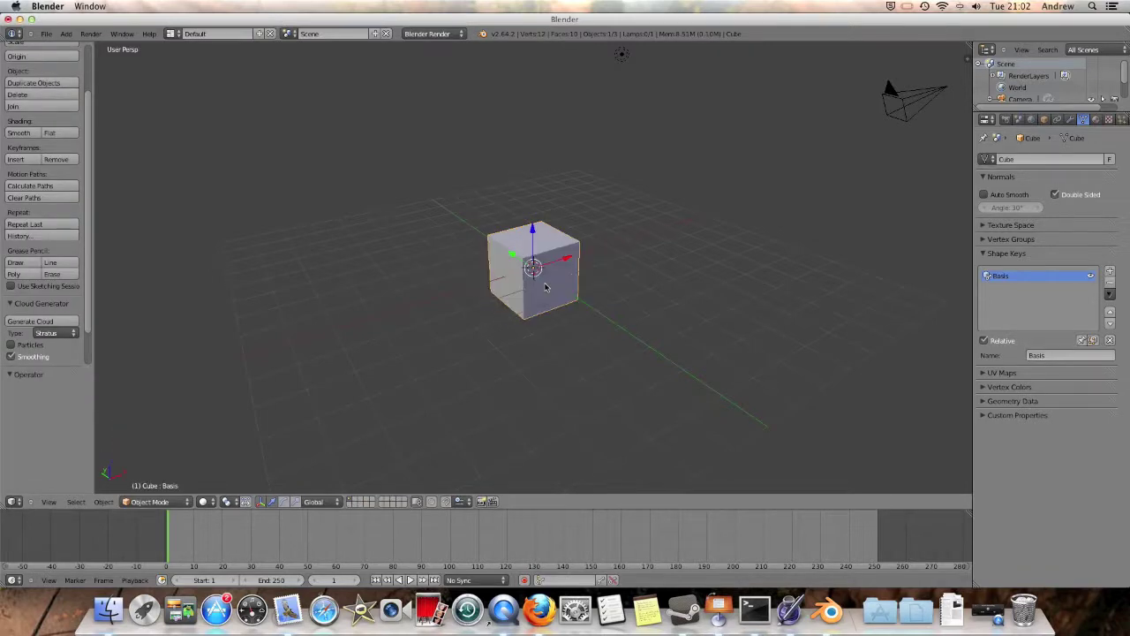
pyautogui.hotkey('ctrl', 'z')
# Add shape key Key 1 and scale its selected loop outward into a wide, flat shape.
pyautogui.click(1110, 271)
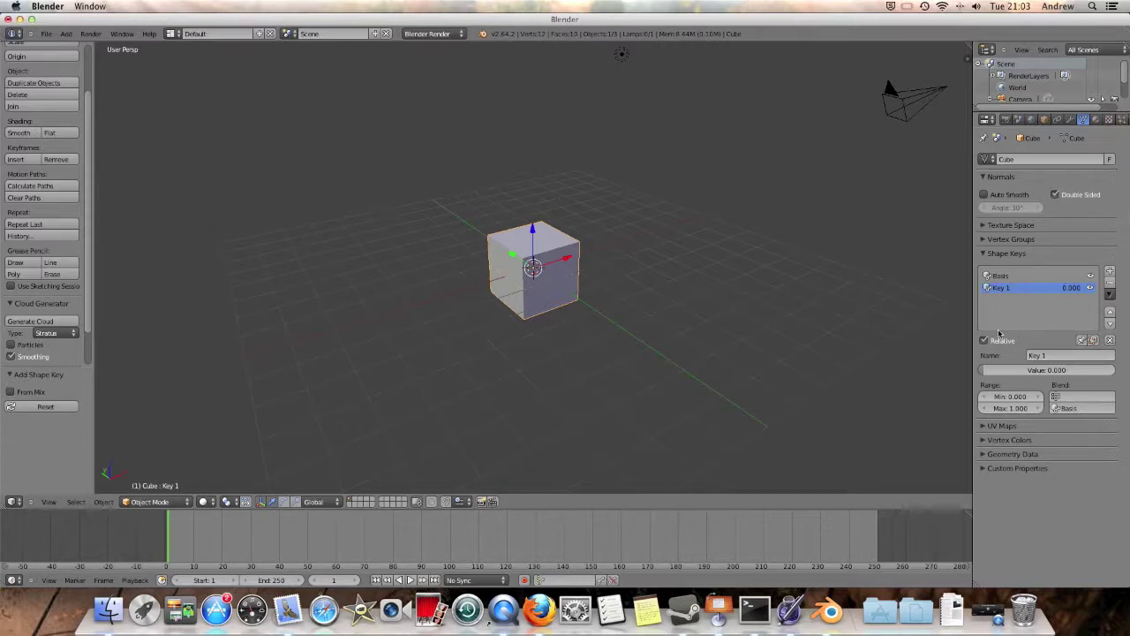
pyautogui.click(150, 502)
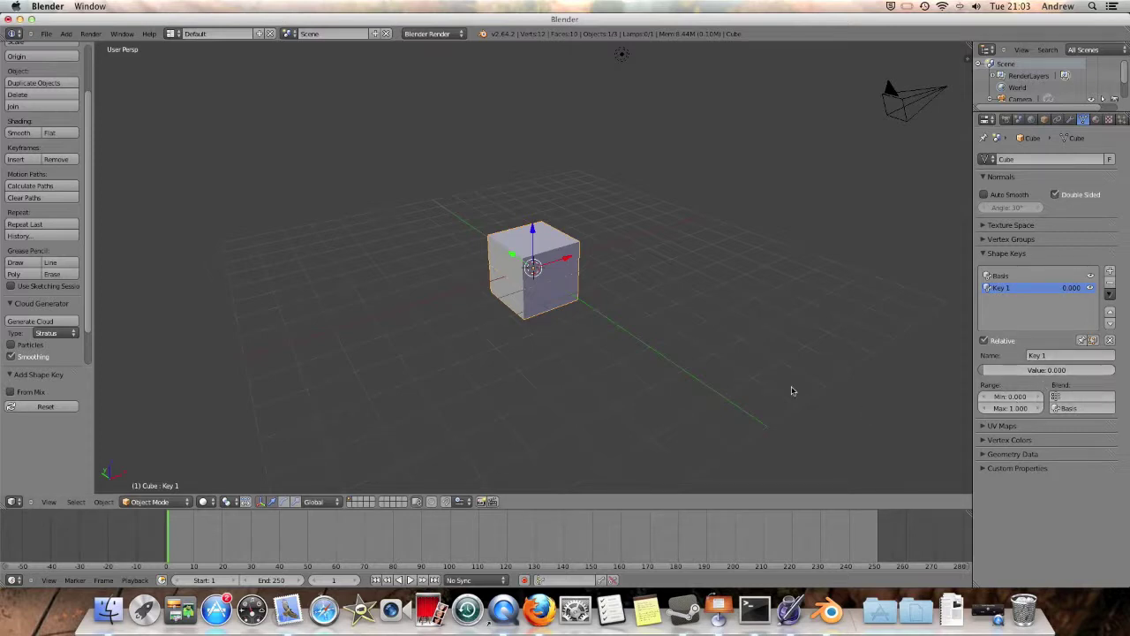
pyautogui.click(134, 503)
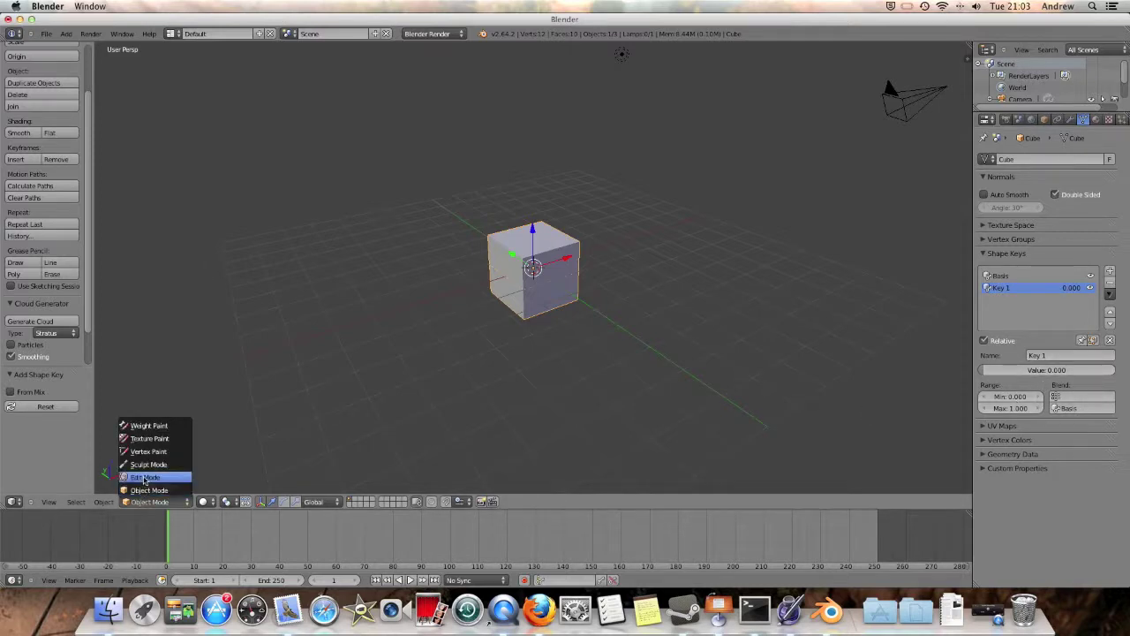
pyautogui.click(143, 478)
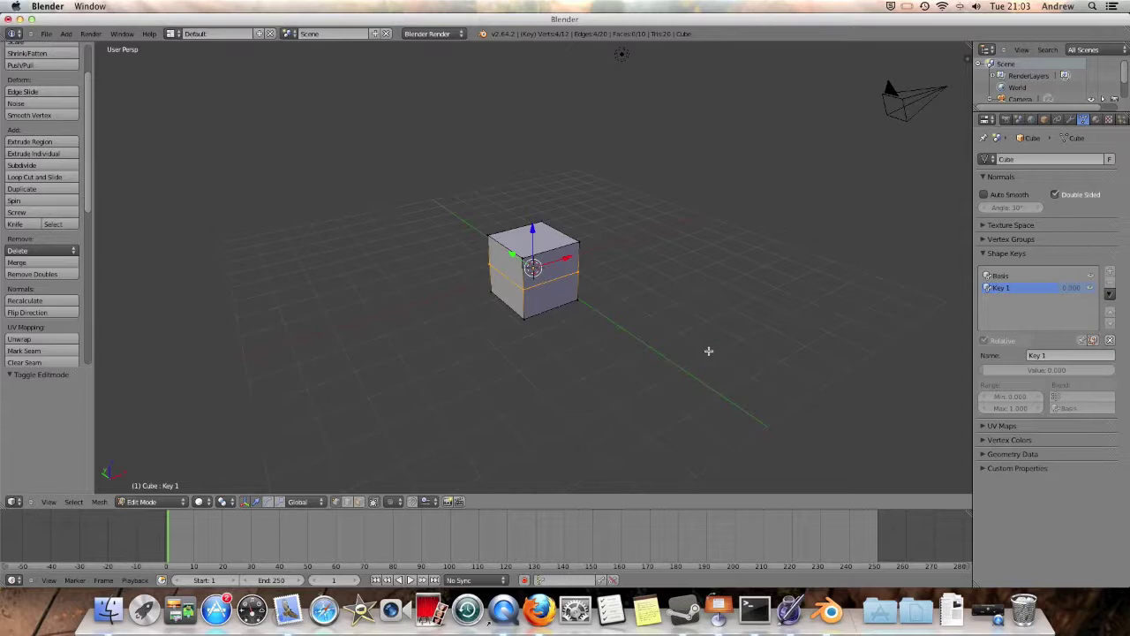
pyautogui.press('s')
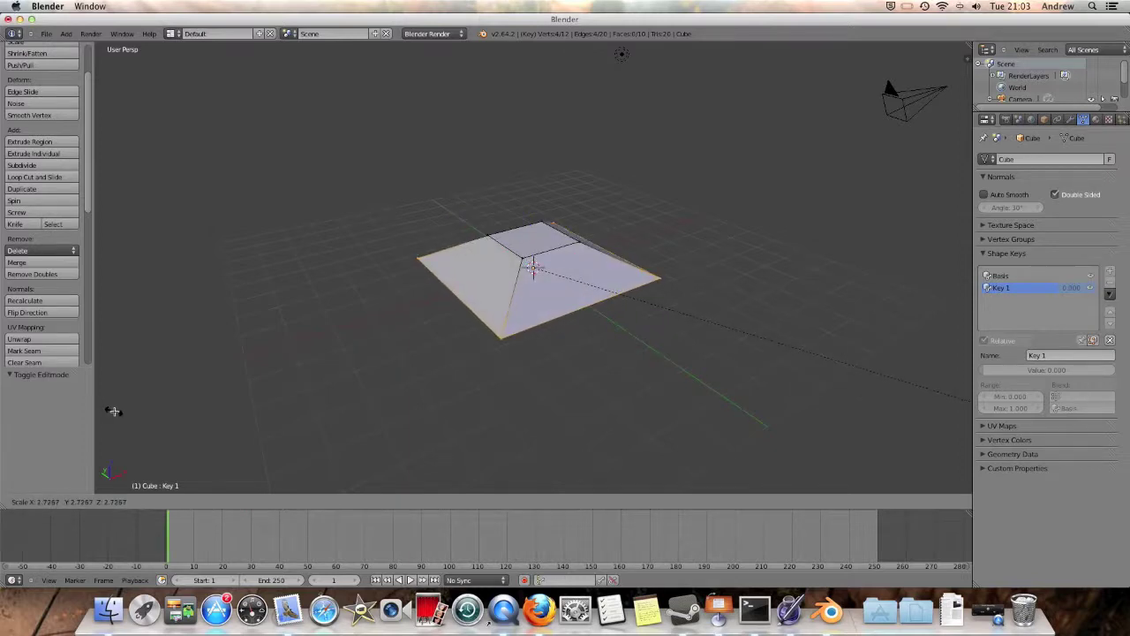
pyautogui.click(113, 411)
pyautogui.click(134, 502)
pyautogui.click(117, 491)
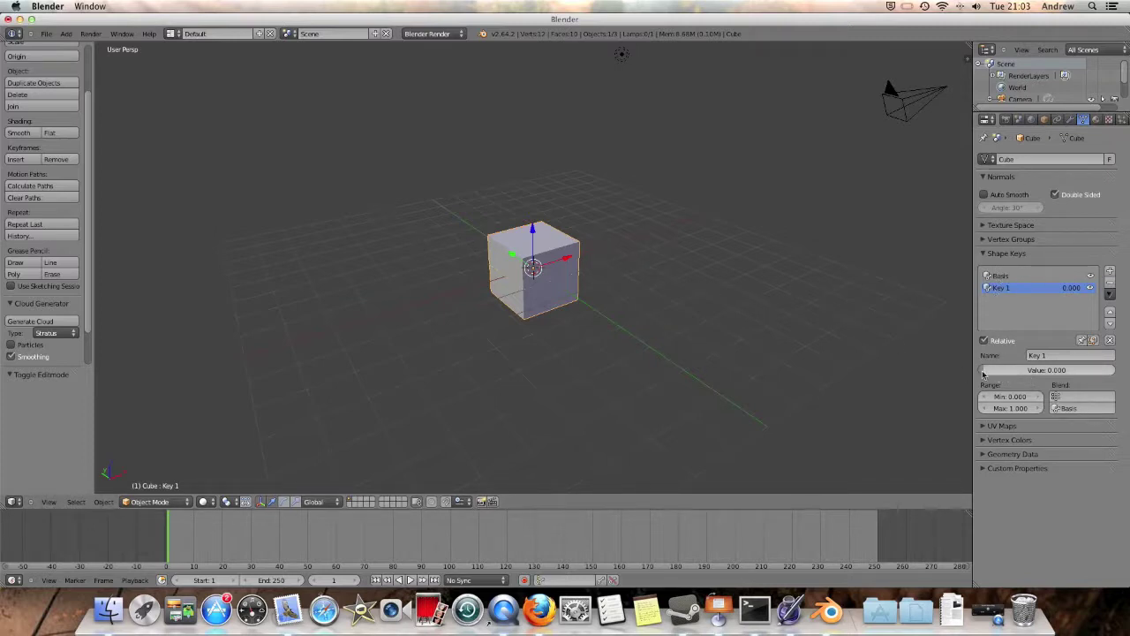
pyautogui.moveTo(988, 374); pyautogui.dragTo(959, 383)
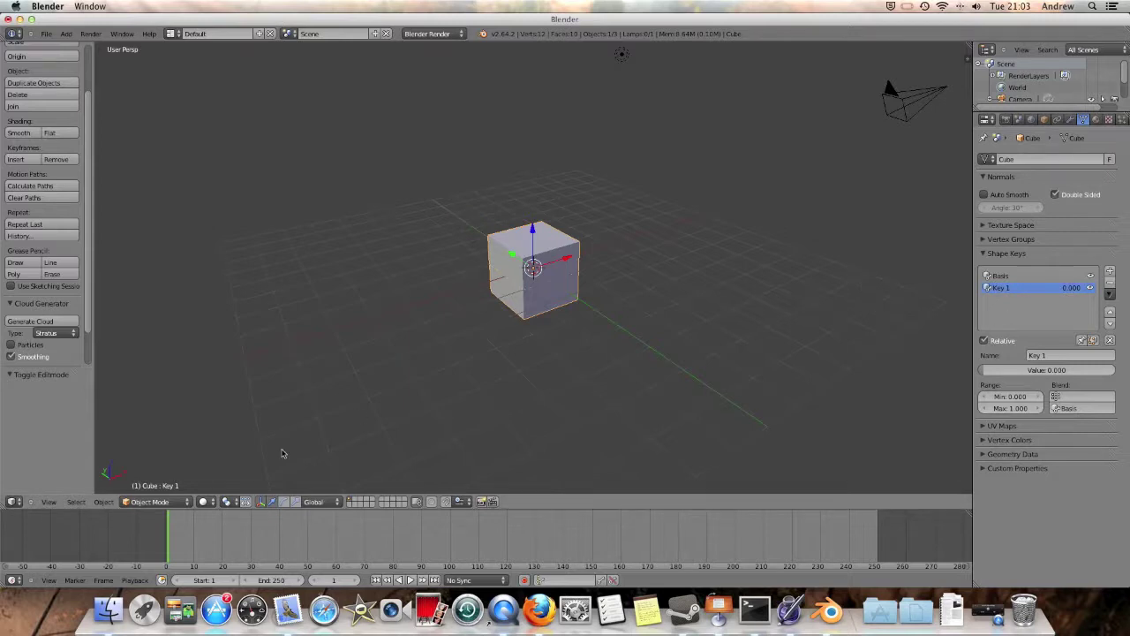
# Raise Key 1's top face along Z, preview the flared cup near 0.987, then select Basis.
pyautogui.click(149, 502)
pyautogui.click(152, 478)
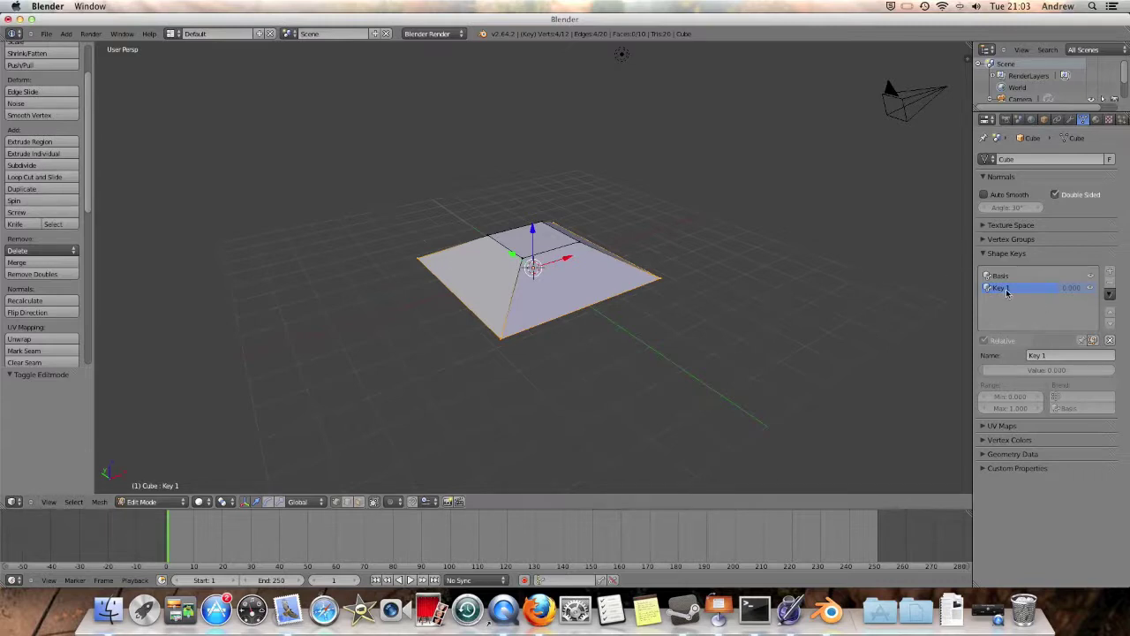
pyautogui.press('g')
pyautogui.press('z')
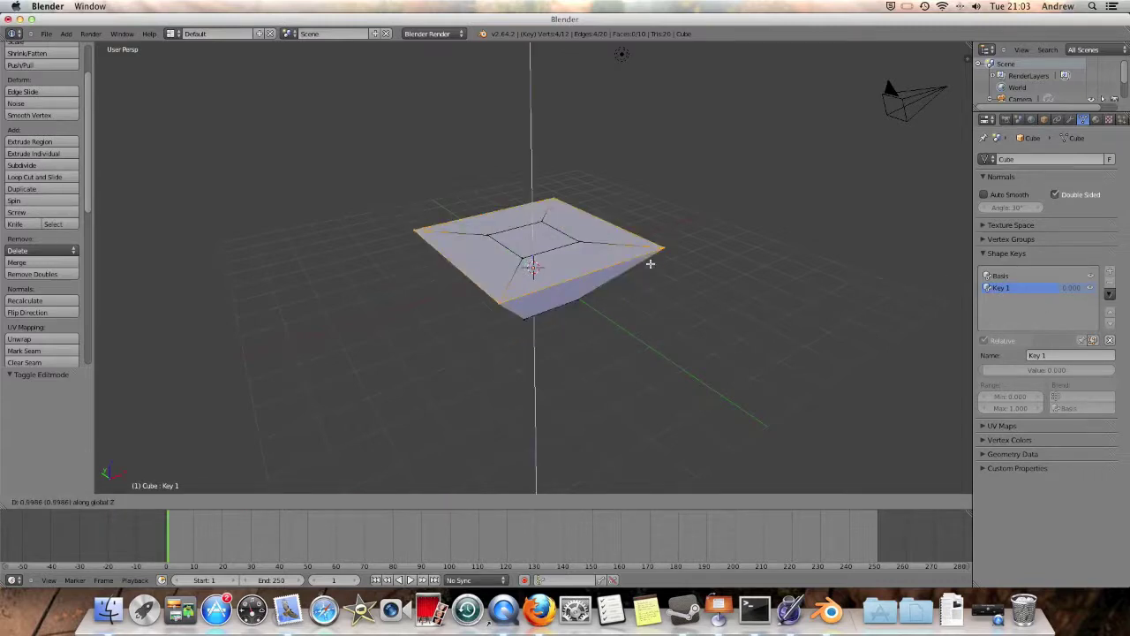
pyautogui.click(650, 227)
pyautogui.click(152, 501)
pyautogui.click(155, 490)
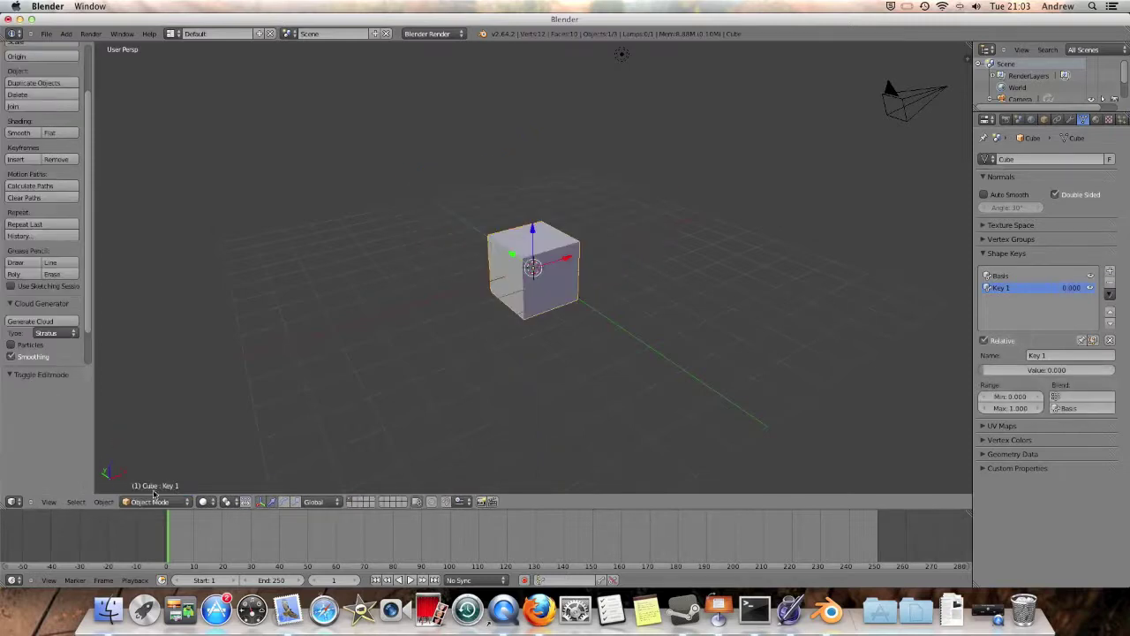
pyautogui.moveTo(1042, 370); pyautogui.dragTo(982, 371)
pyautogui.click(1004, 276)
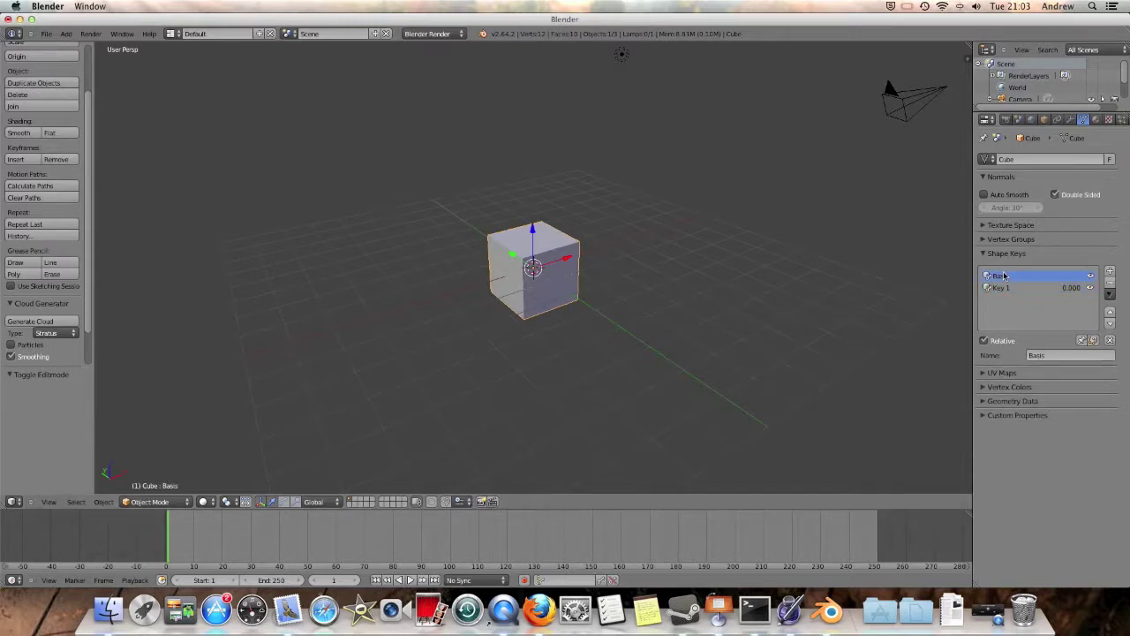
pyautogui.click(146, 507)
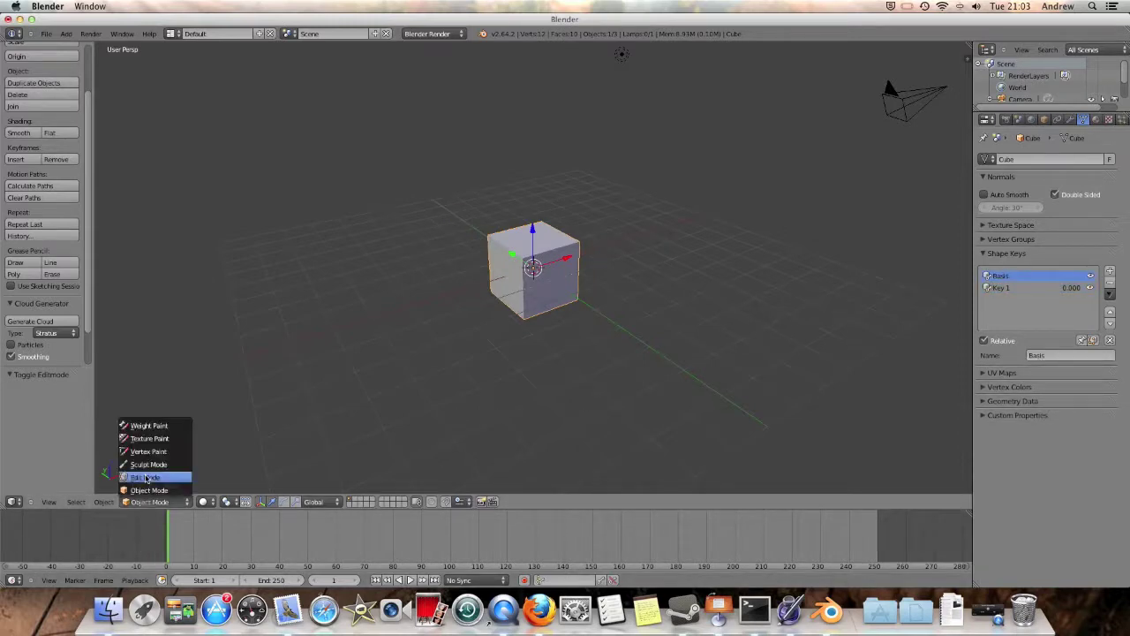
pyautogui.click(149, 477)
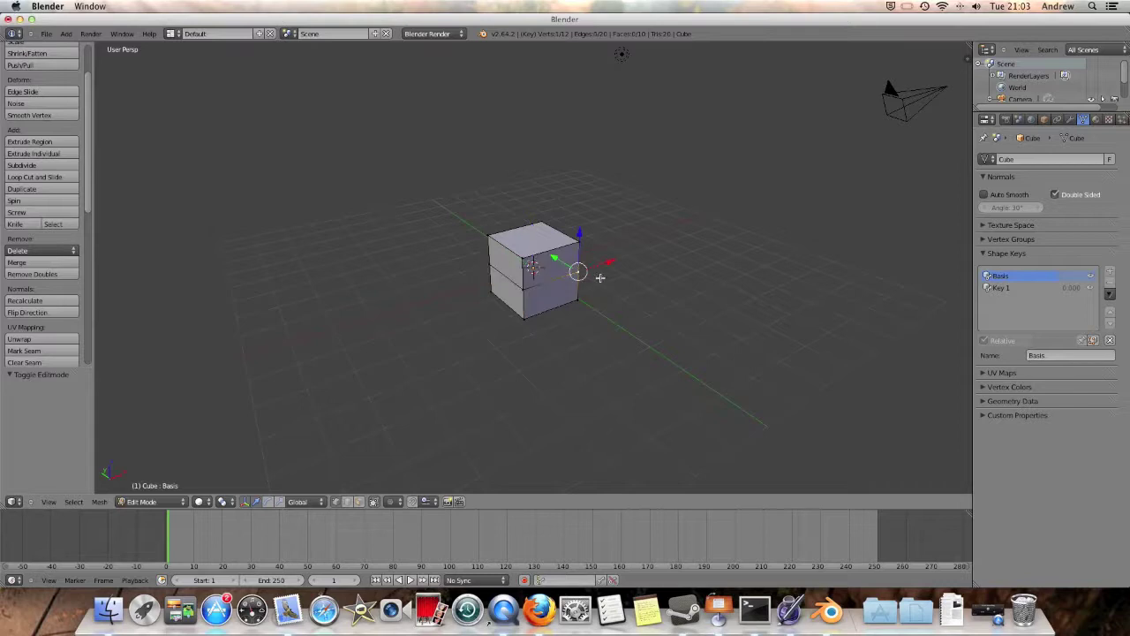
pyautogui.moveTo(578, 271); pyautogui.dragTo(713, 293)
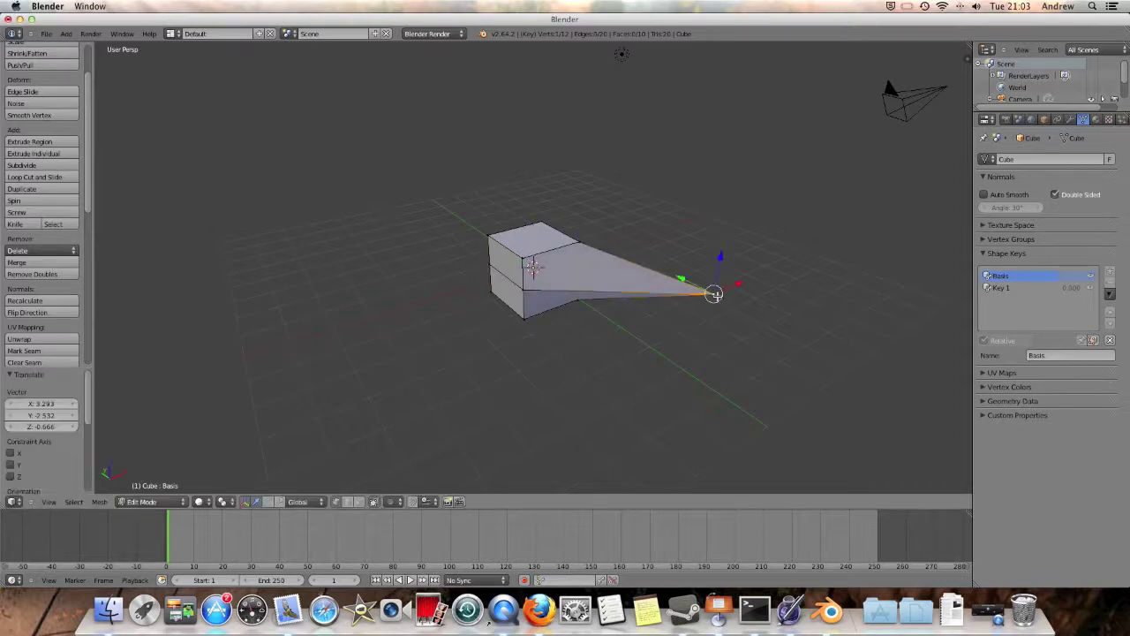
pyautogui.click(150, 502)
pyautogui.click(146, 491)
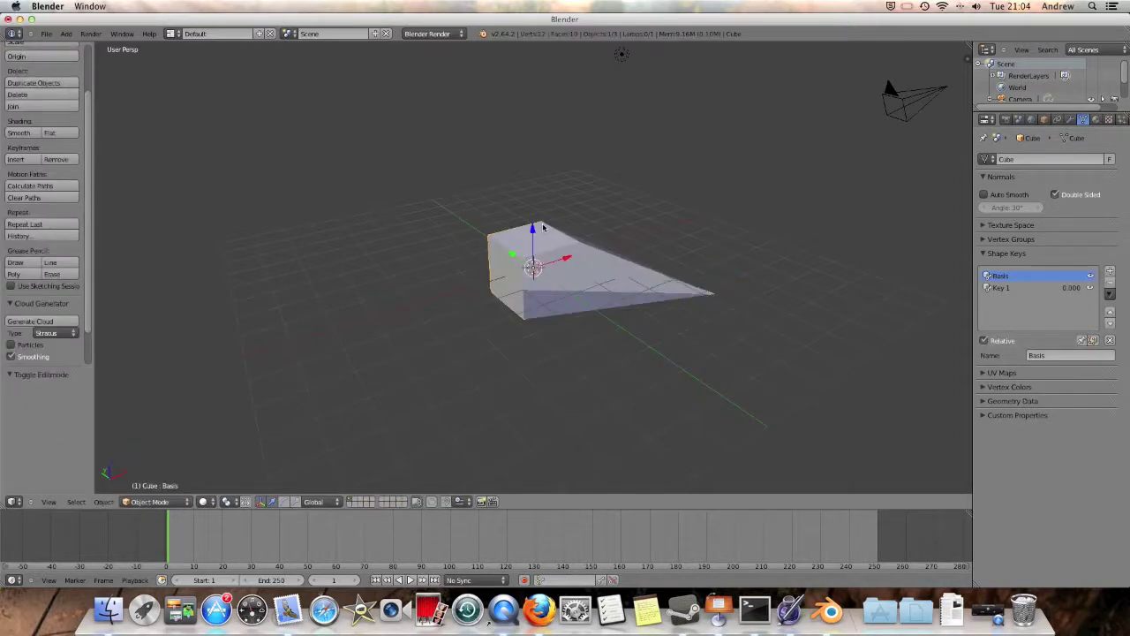
pyautogui.click(1015, 288)
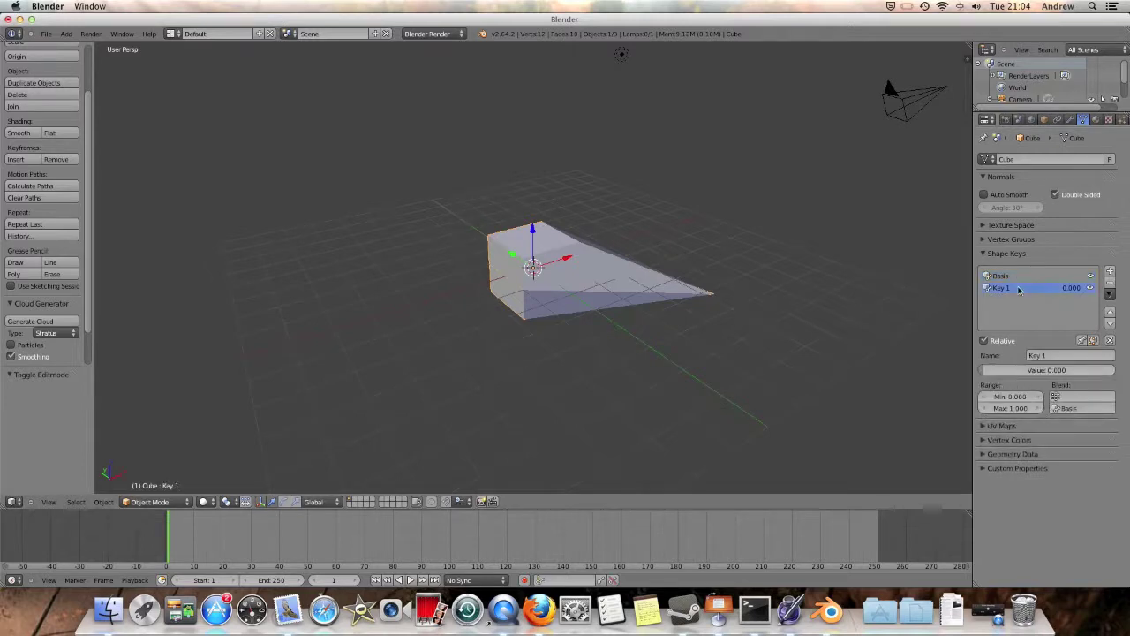
pyautogui.moveTo(1014, 371); pyautogui.dragTo(914, 360)
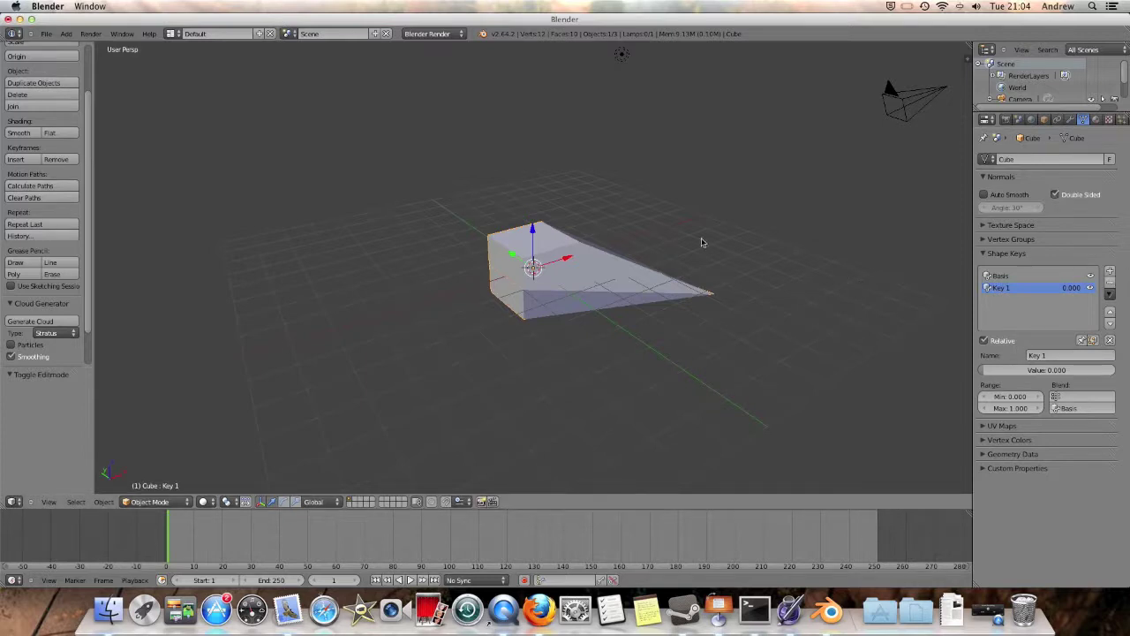
pyautogui.hotkey('ctrl', 'z')
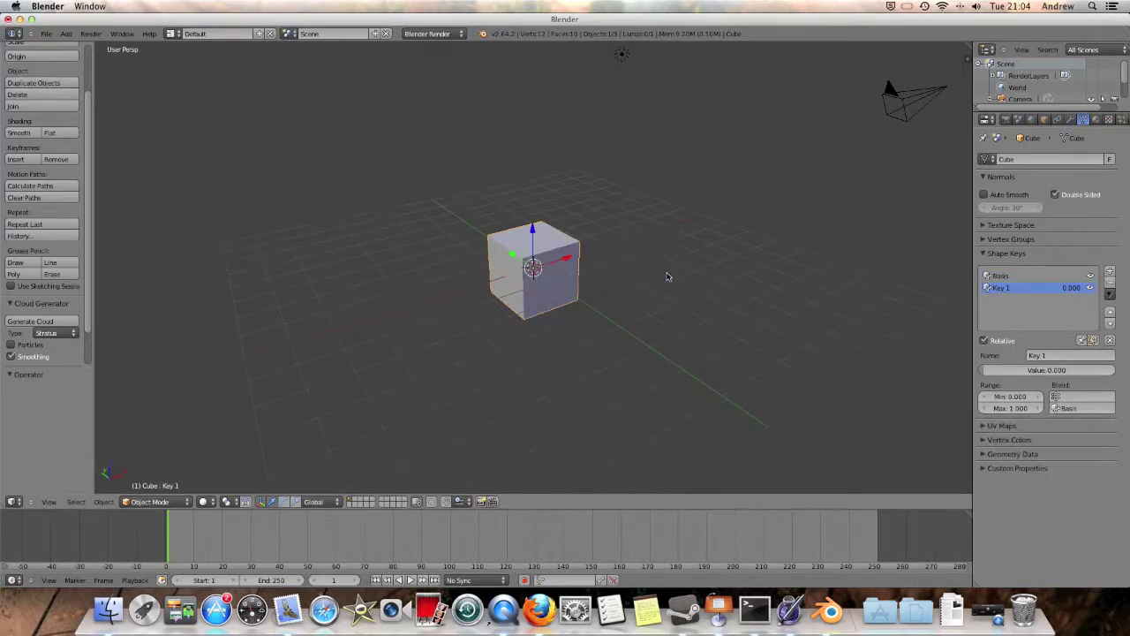
# Add Key 2 from Basis, extrude its top face 2.740 upward, and leave Edit Mode.
pyautogui.click(1024, 277)
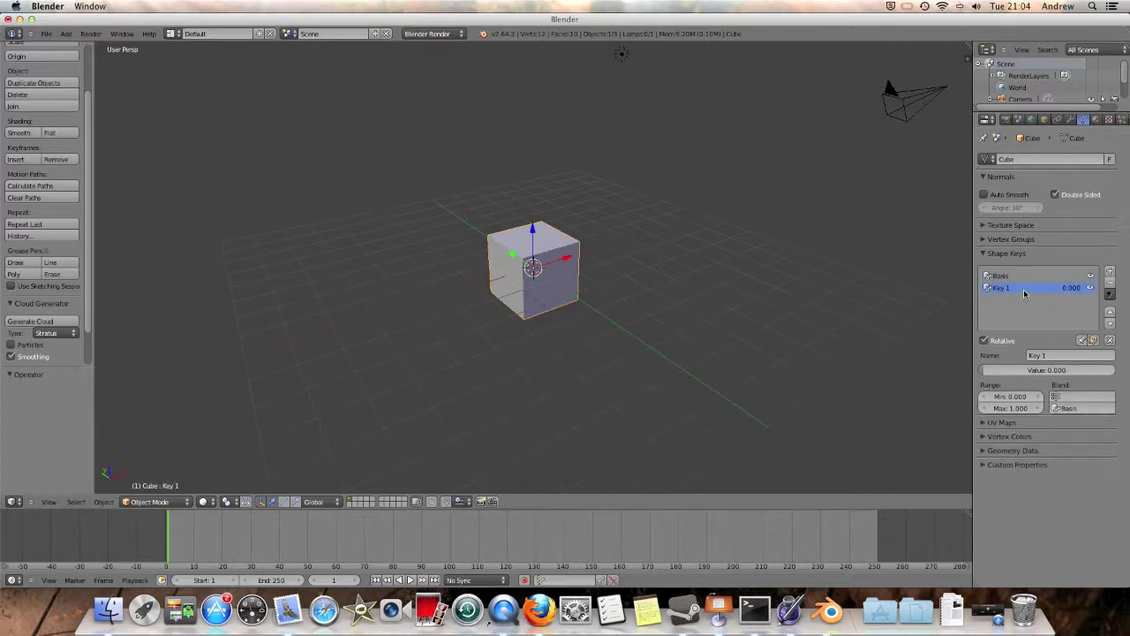
pyautogui.click(1110, 272)
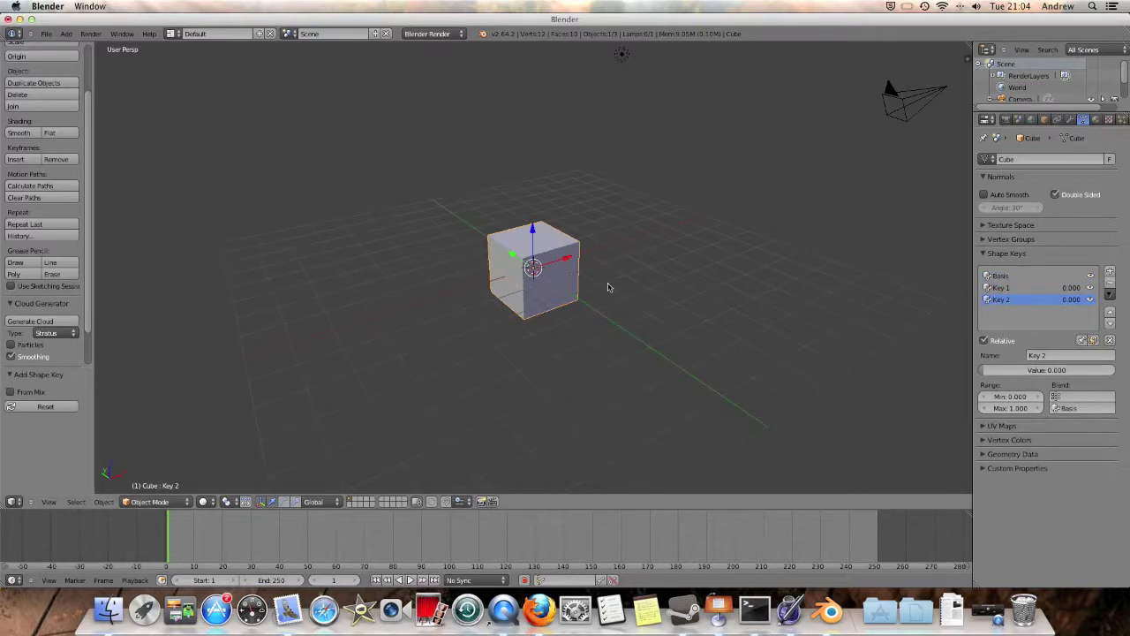
pyautogui.click(171, 497)
pyautogui.click(165, 476)
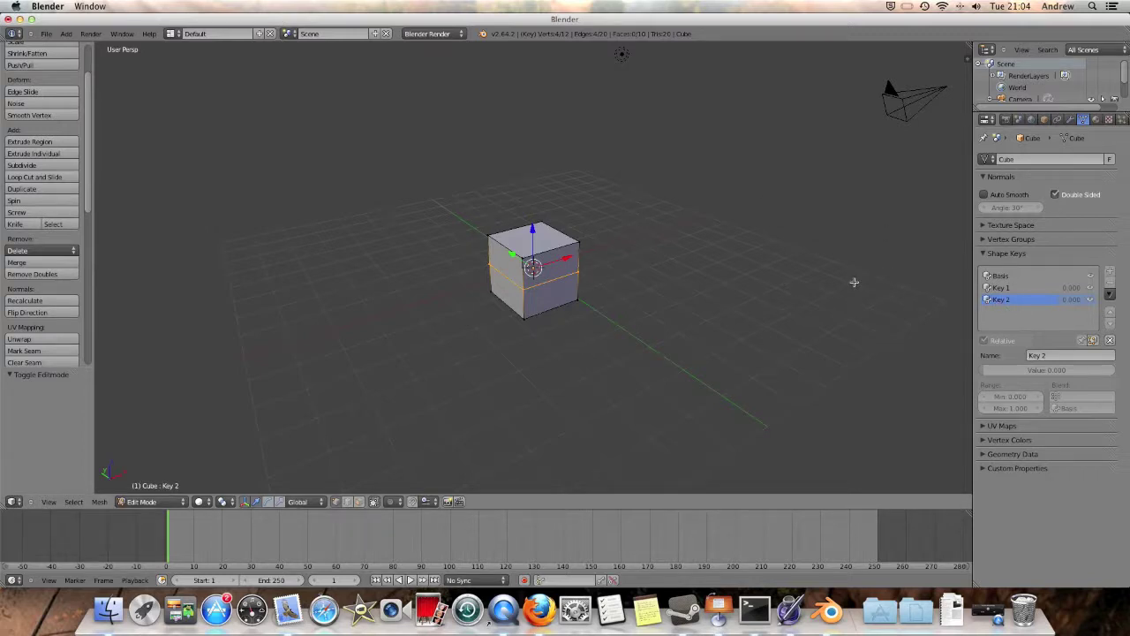
pyautogui.click(987, 277)
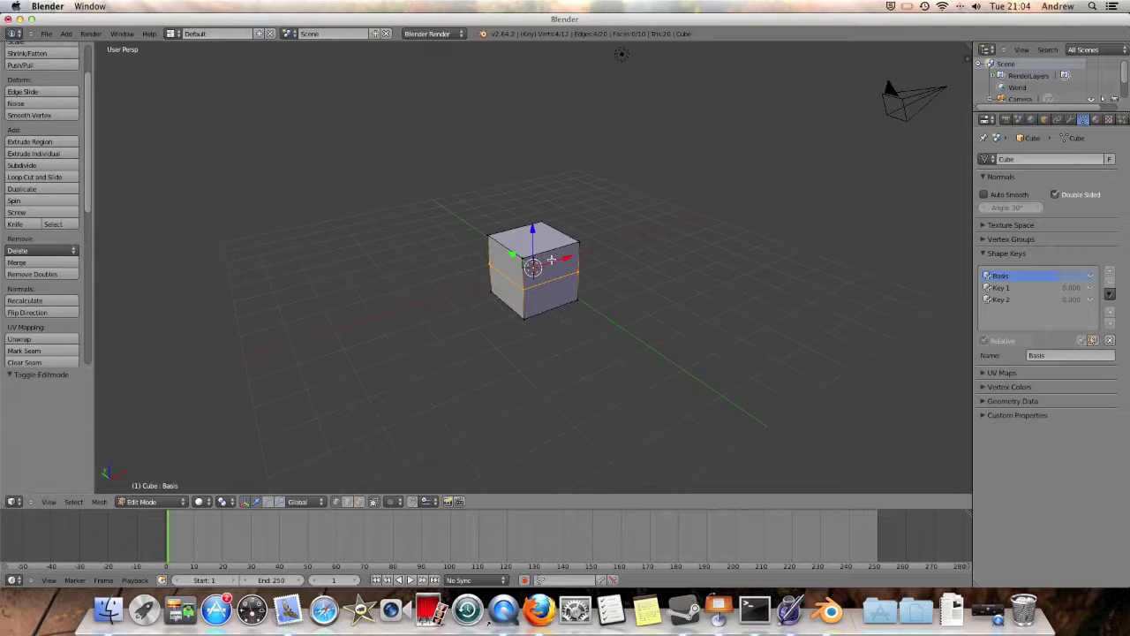
pyautogui.hotkey('ctrl', 'z')
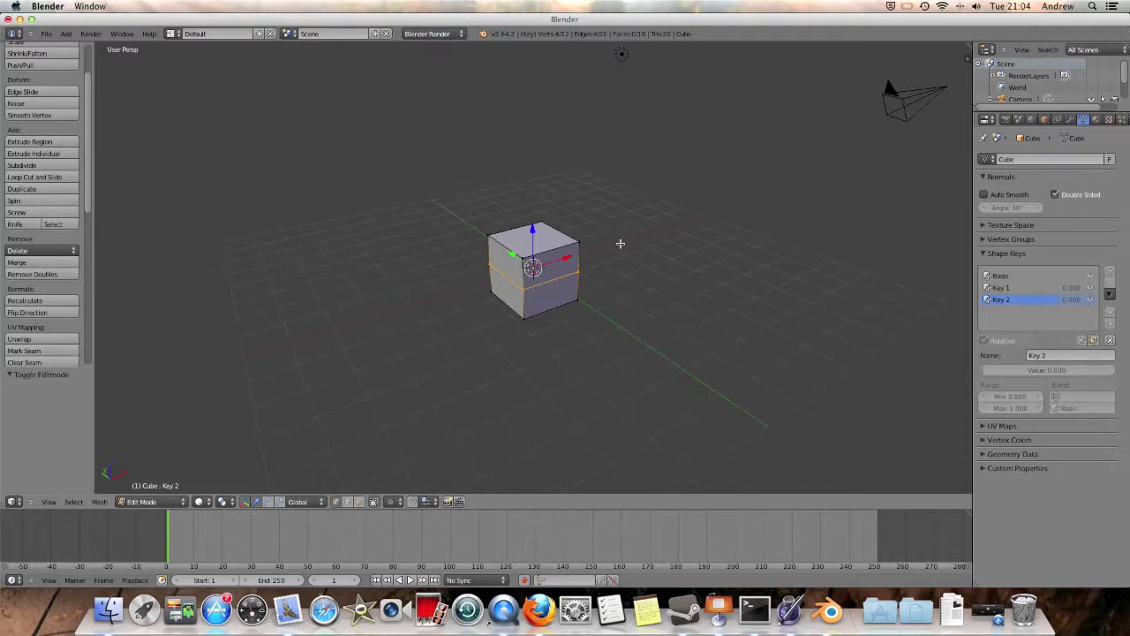
pyautogui.press('e')
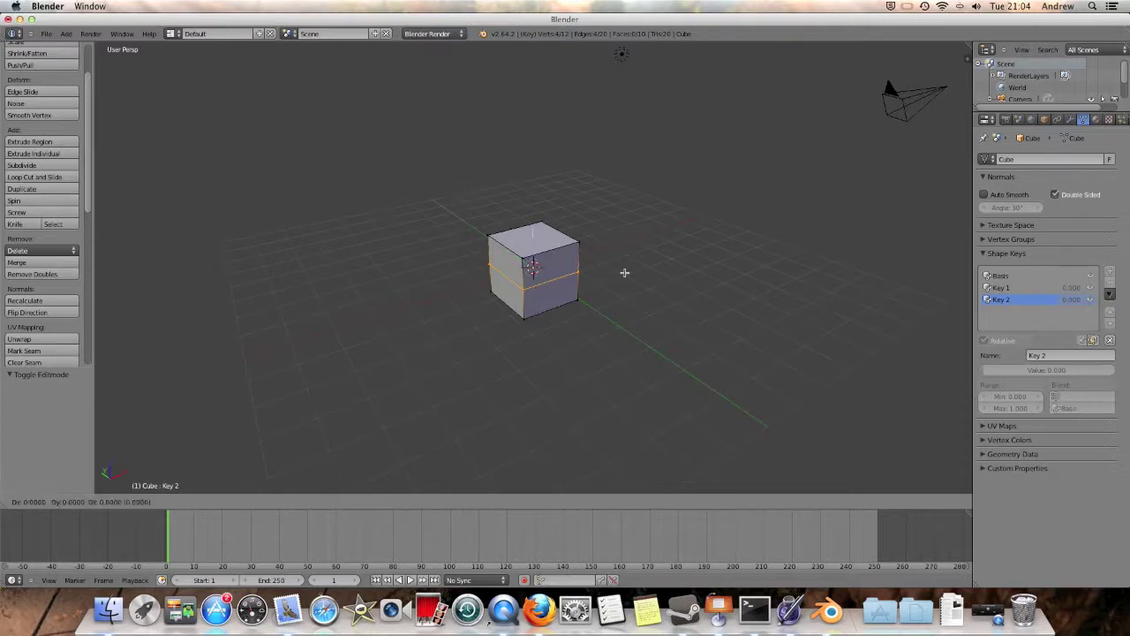
pyautogui.click(622, 177)
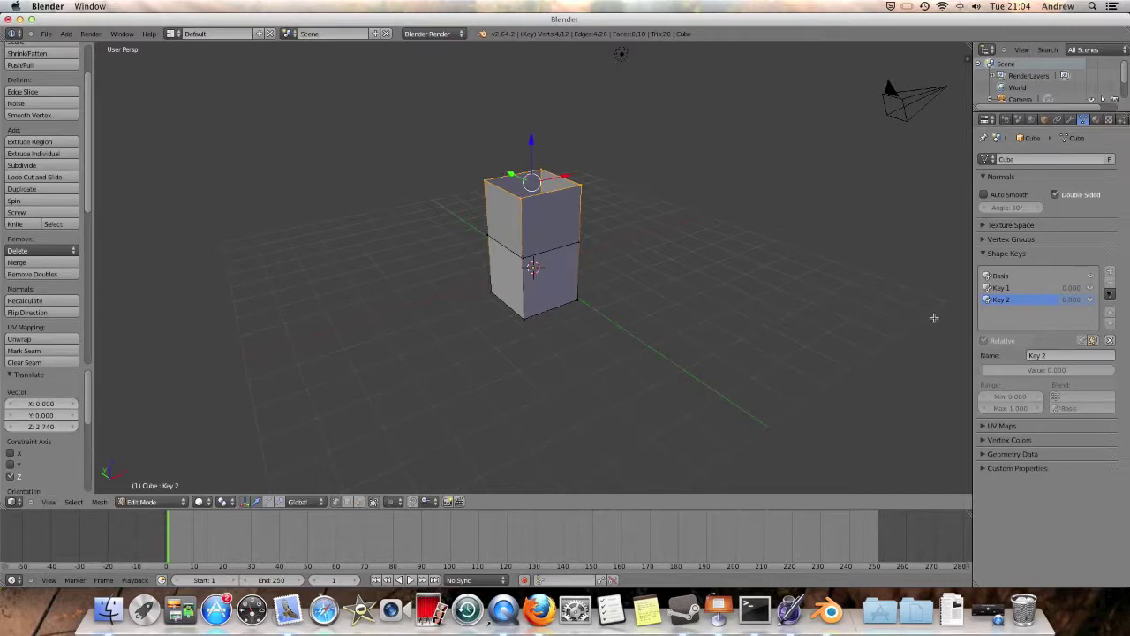
pyautogui.click(150, 502)
# Set Key 1 to 0.861 and Key 2 to 0.617, then orbit to inspect the tall cup.
pyautogui.click(146, 496)
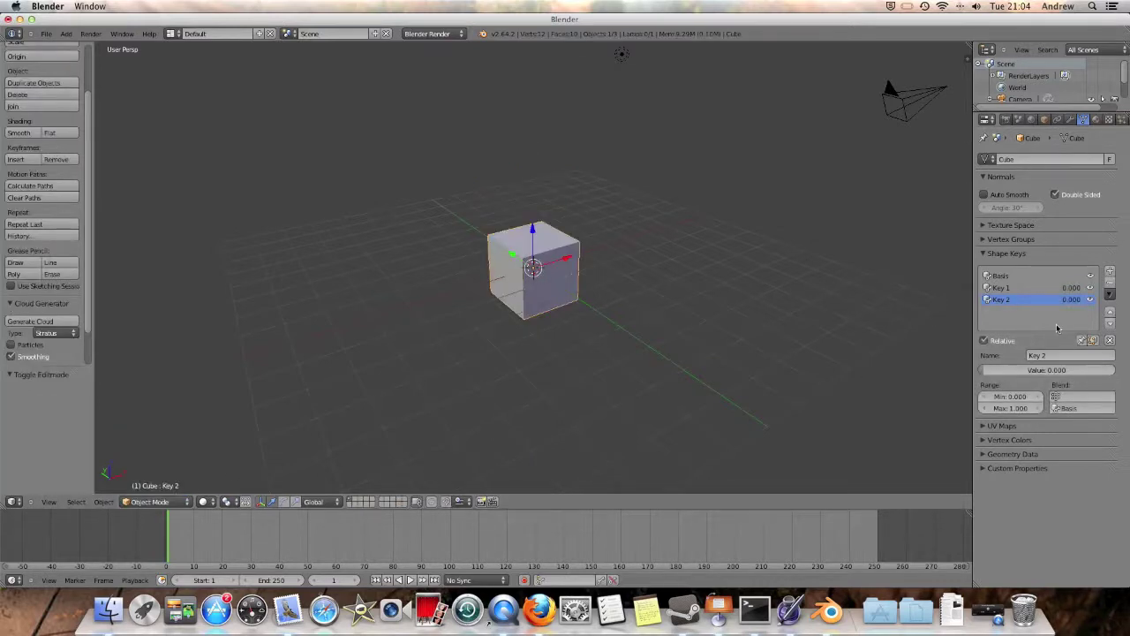
pyautogui.moveTo(1007, 371); pyautogui.dragTo(1066, 348)
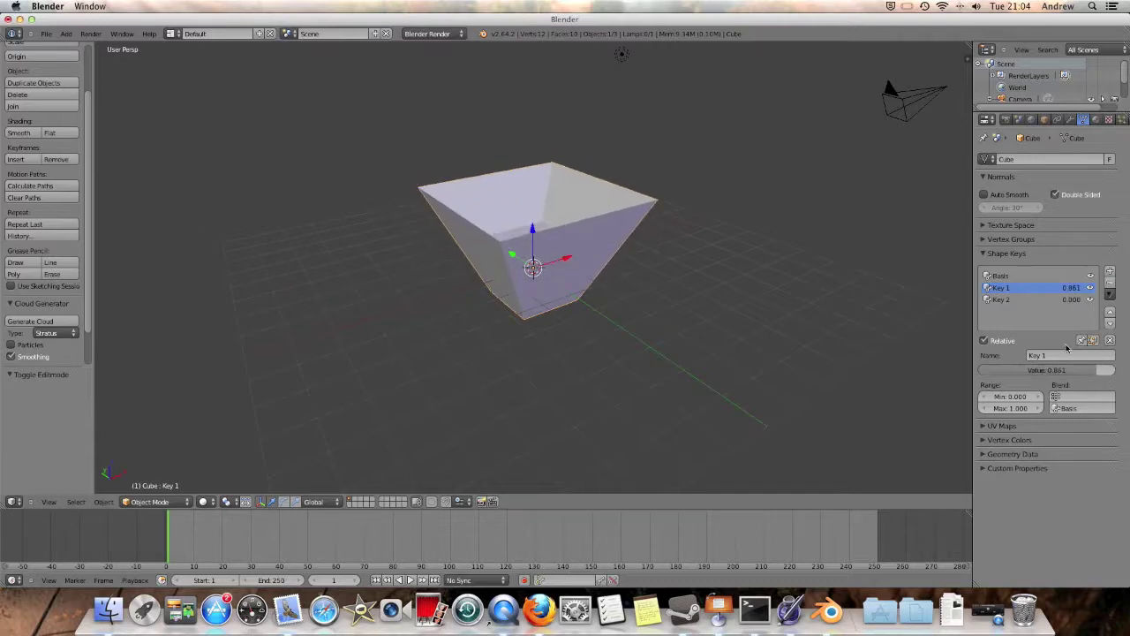
pyautogui.click(1017, 301)
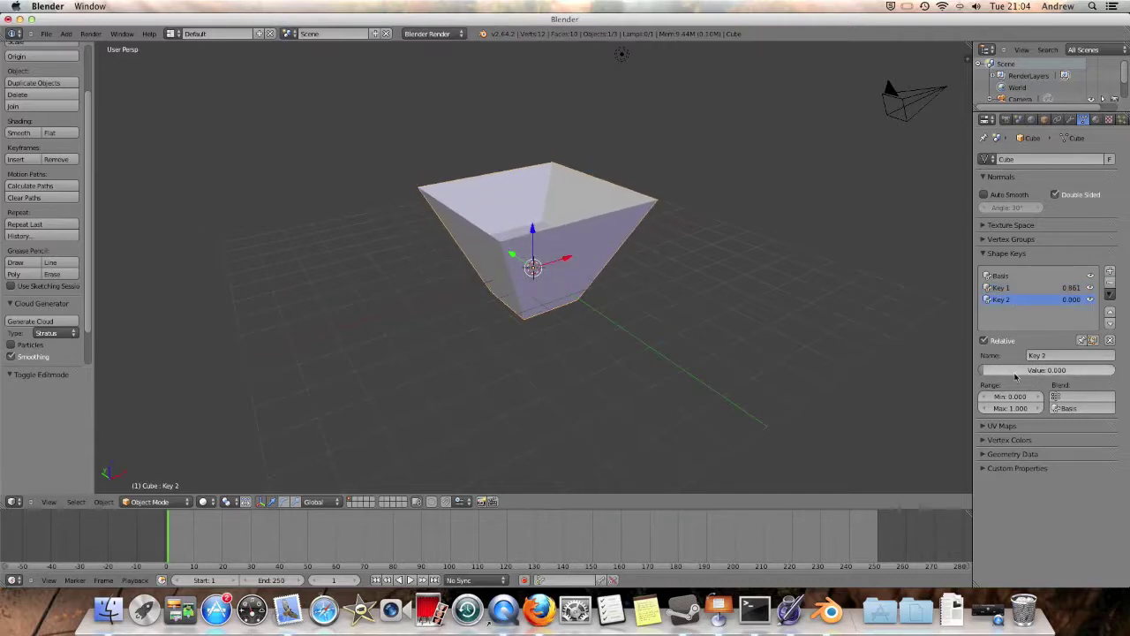
pyautogui.moveTo(1051, 376); pyautogui.dragTo(1111, 376)
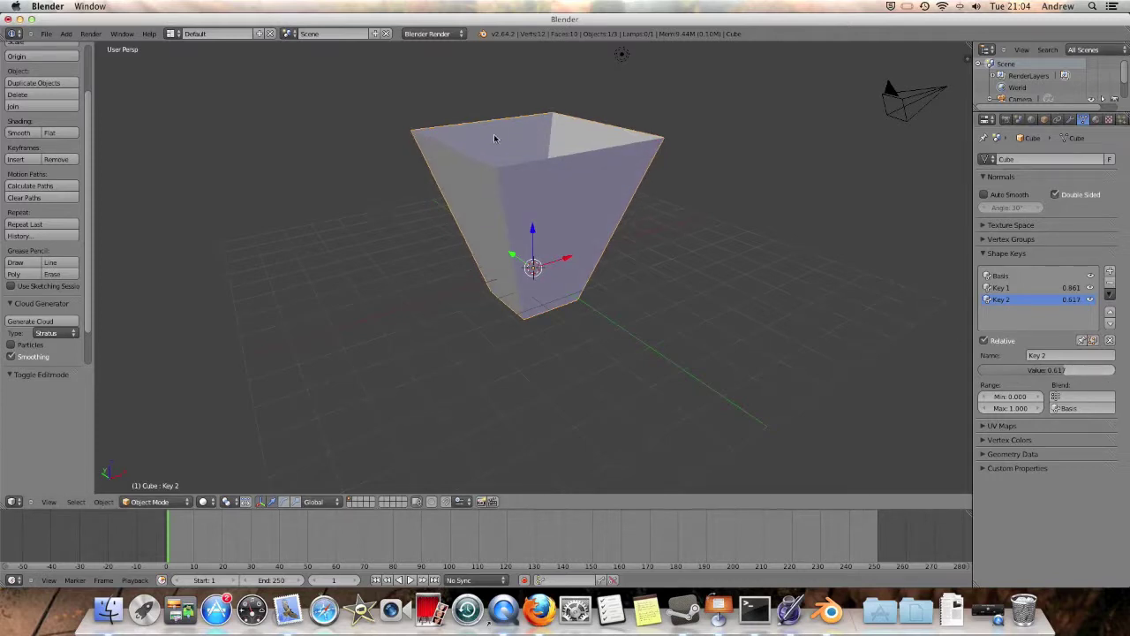
pyautogui.moveTo(739, 187); pyautogui.dragTo(722, 257, button='middle')
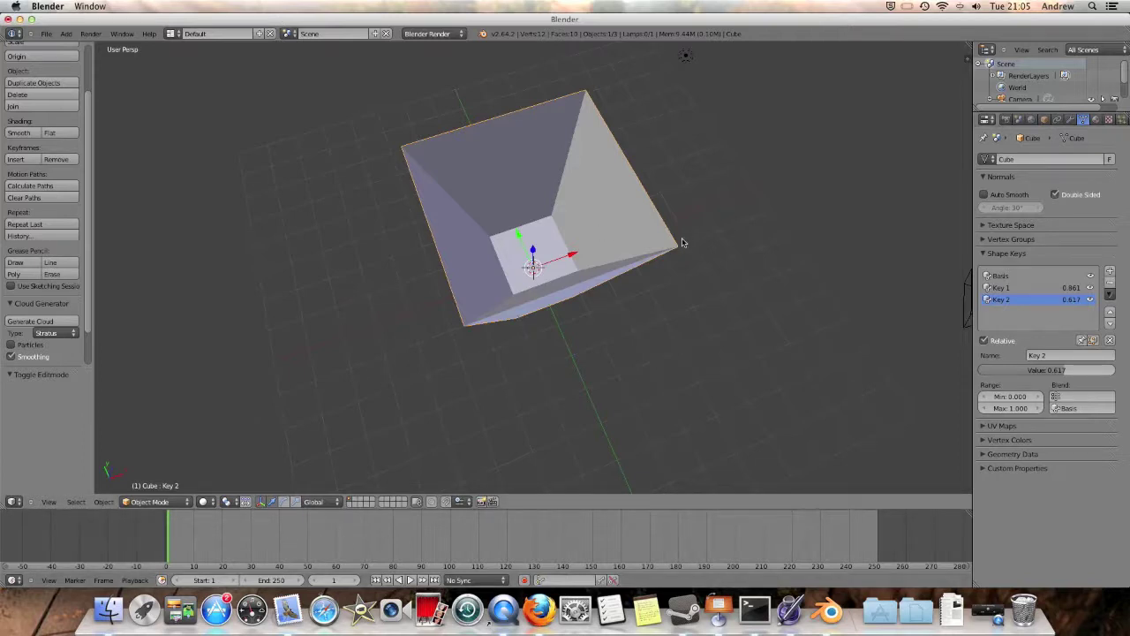
# Remove Key 2 with the minus button and drag Key 1's value back to 0.000.
pyautogui.moveTo(691, 282); pyautogui.dragTo(808, 264, button='middle')
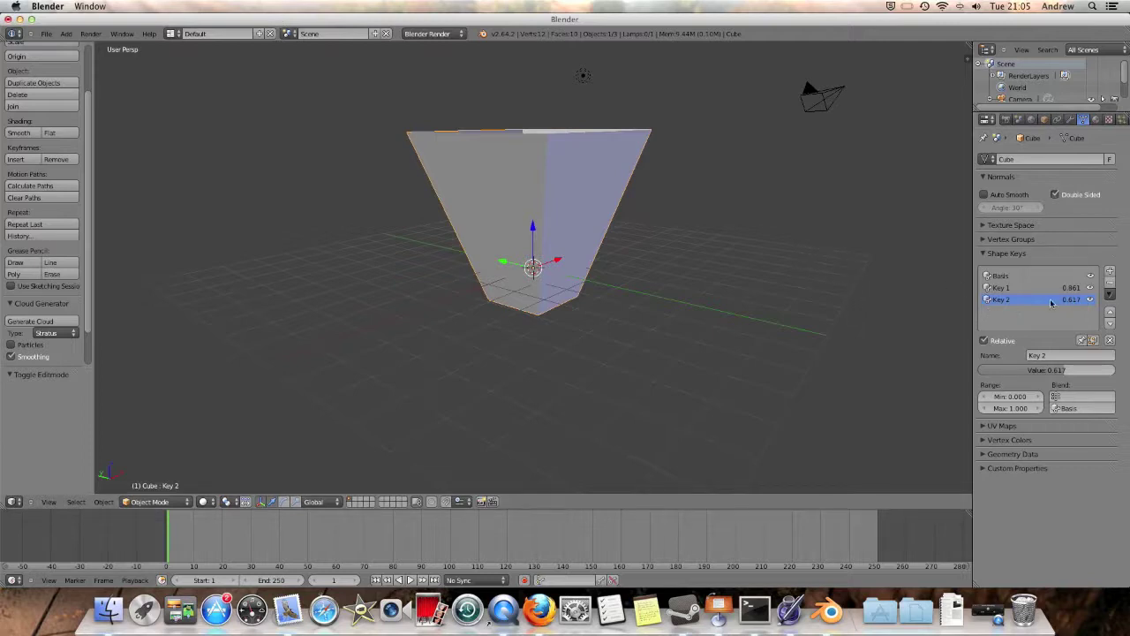
pyautogui.click(1110, 283)
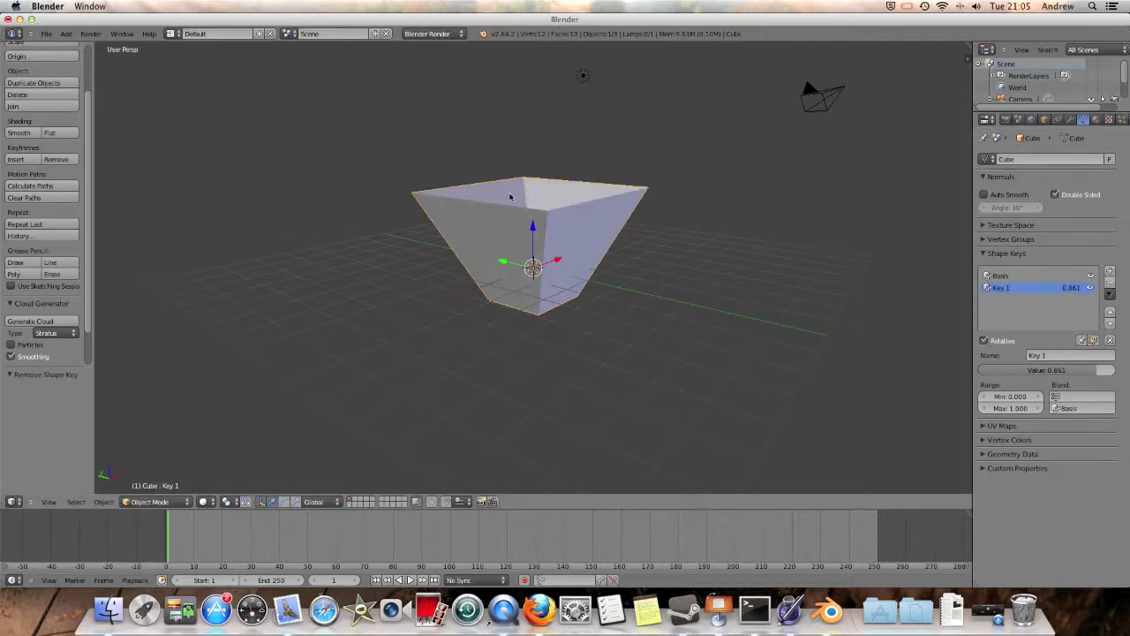
pyautogui.moveTo(1111, 380); pyautogui.dragTo(966, 372)
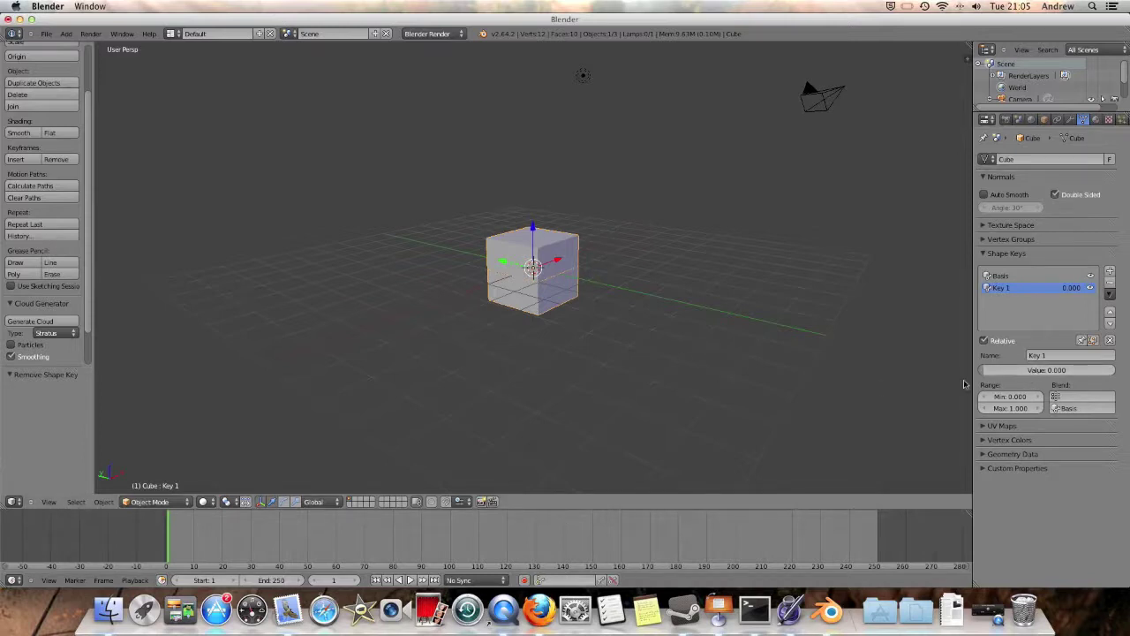
pyautogui.moveTo(997, 370); pyautogui.dragTo(946, 374)
# Keyframe Key 1 at 0 on the first frame and at 1.000 on frame 60.
pyautogui.rightClick(1059, 371)
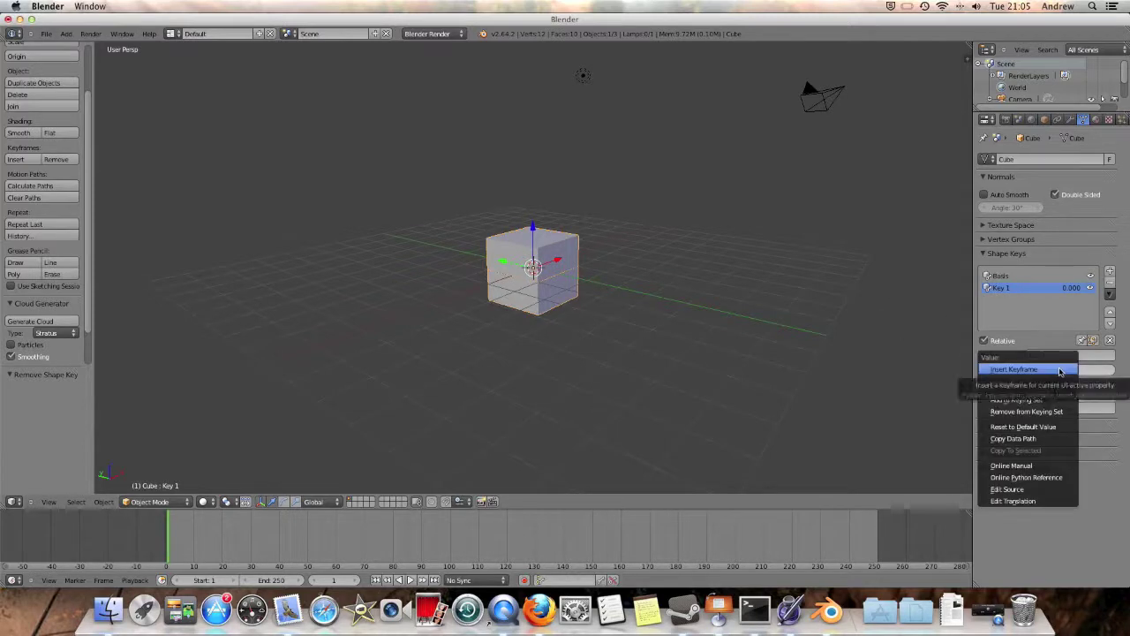
pyautogui.click(1059, 371)
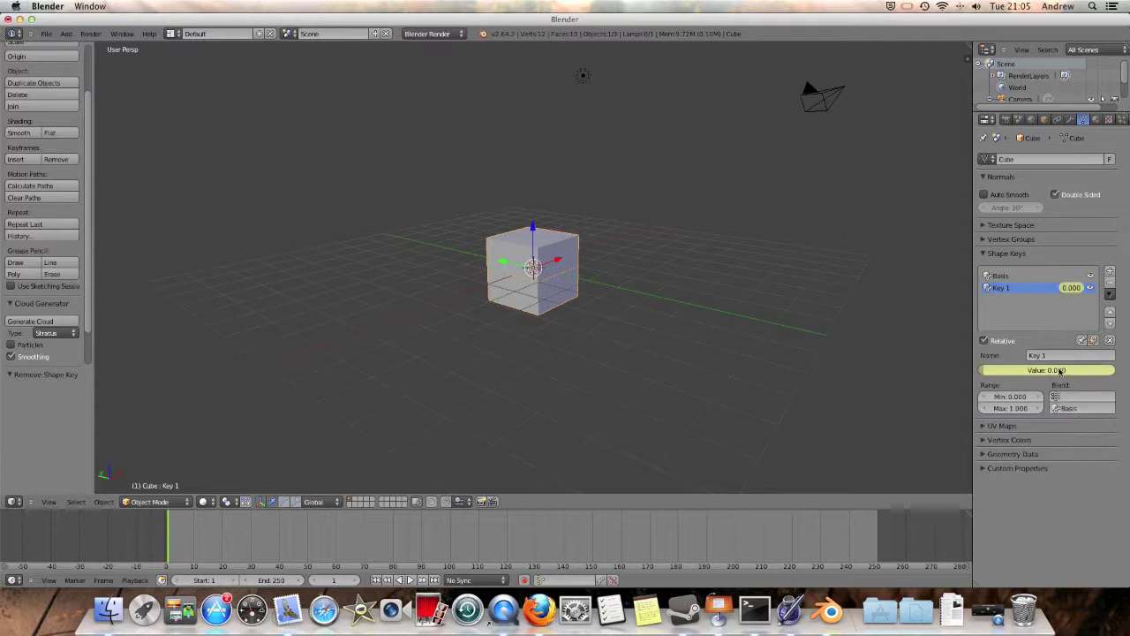
pyautogui.click(175, 551)
pyautogui.moveTo(168, 551); pyautogui.dragTo(335, 556)
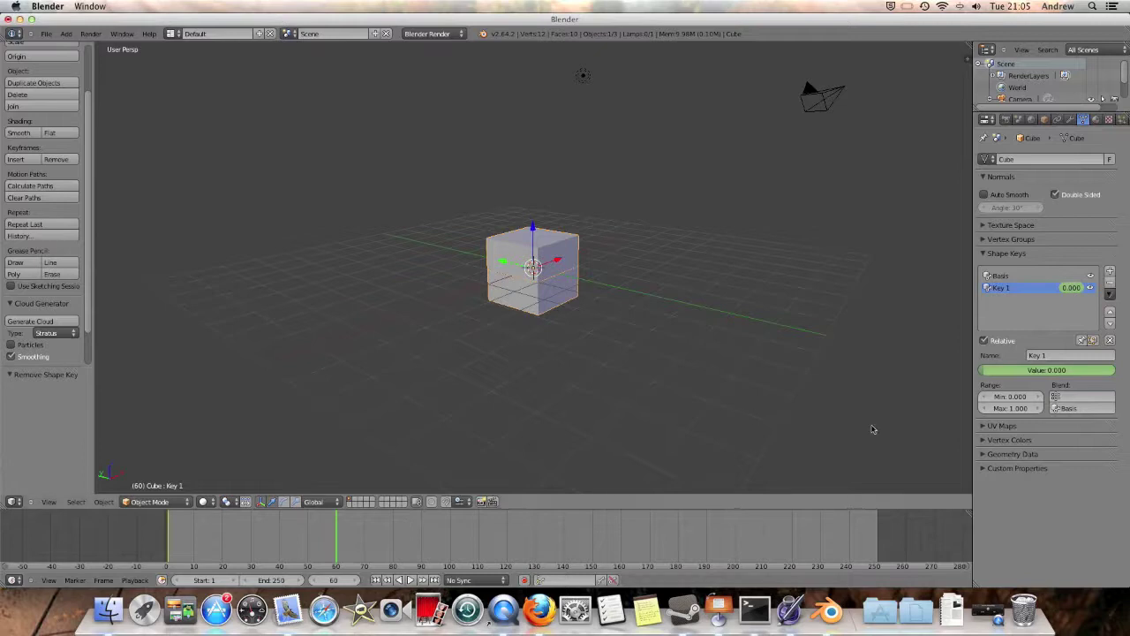
pyautogui.moveTo(1024, 370); pyautogui.dragTo(1119, 378)
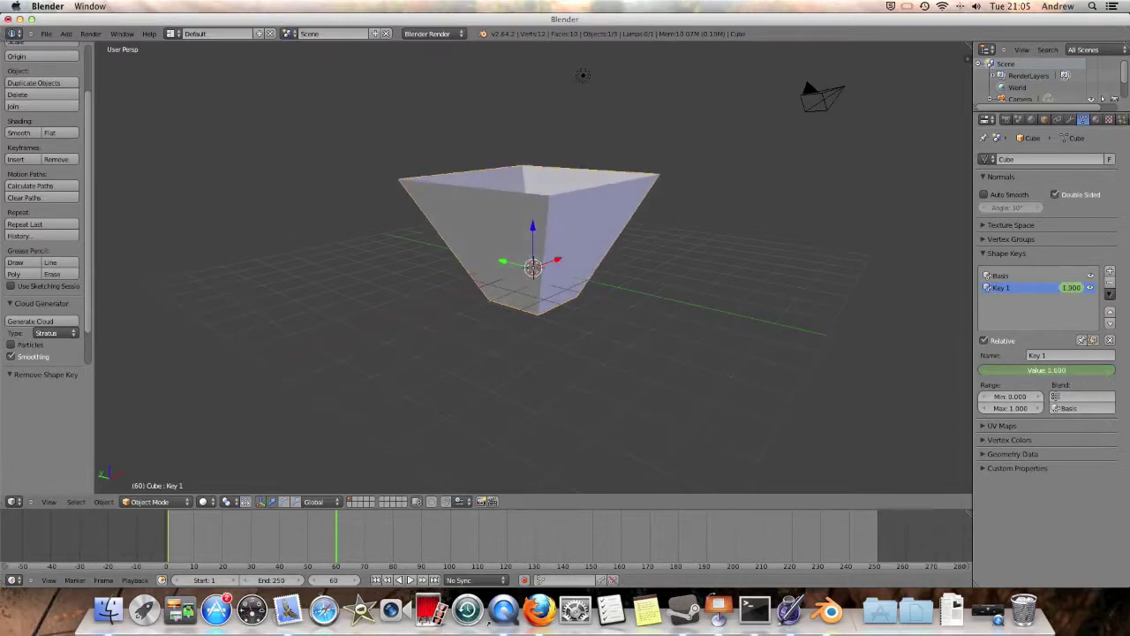
pyautogui.rightClick(1016, 370)
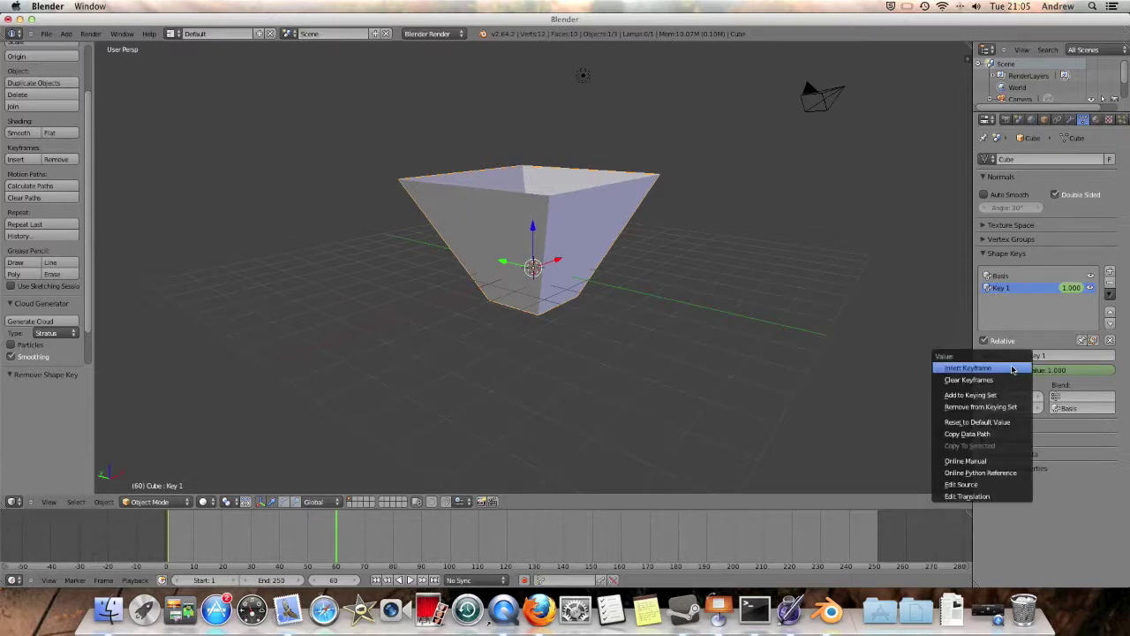
# Keyframe Key 1 at 0.000 on frame 120 and jump back to the start frame.
pyautogui.moveTo(397, 524); pyautogui.dragTo(506, 536)
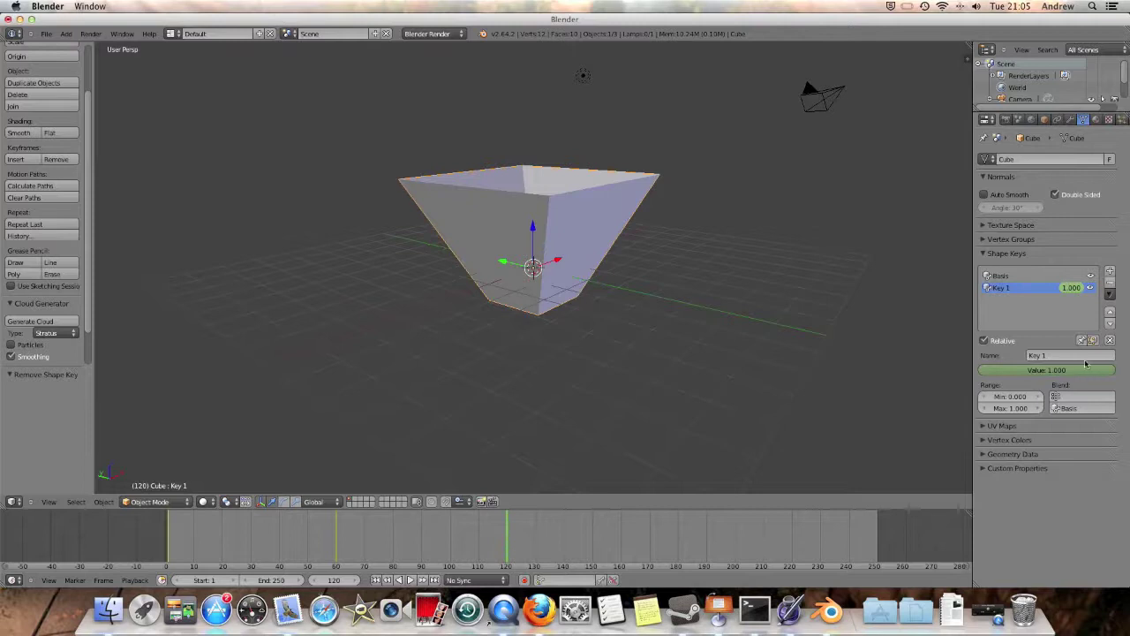
pyautogui.moveTo(1089, 372); pyautogui.dragTo(850, 384)
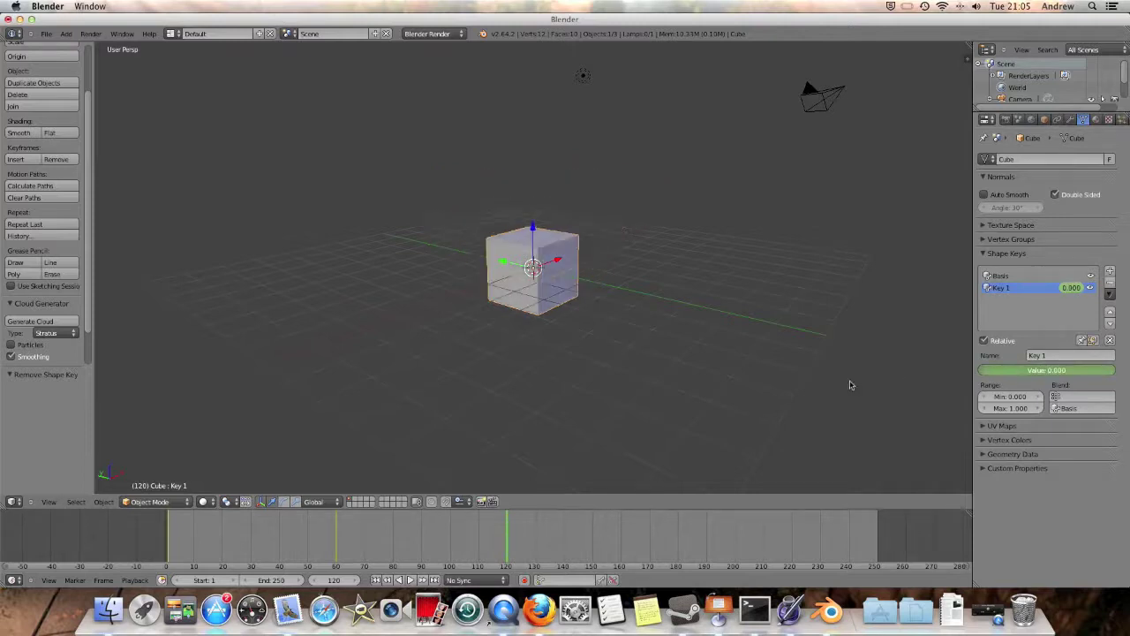
pyautogui.rightClick(1014, 378)
pyautogui.click(1013, 378)
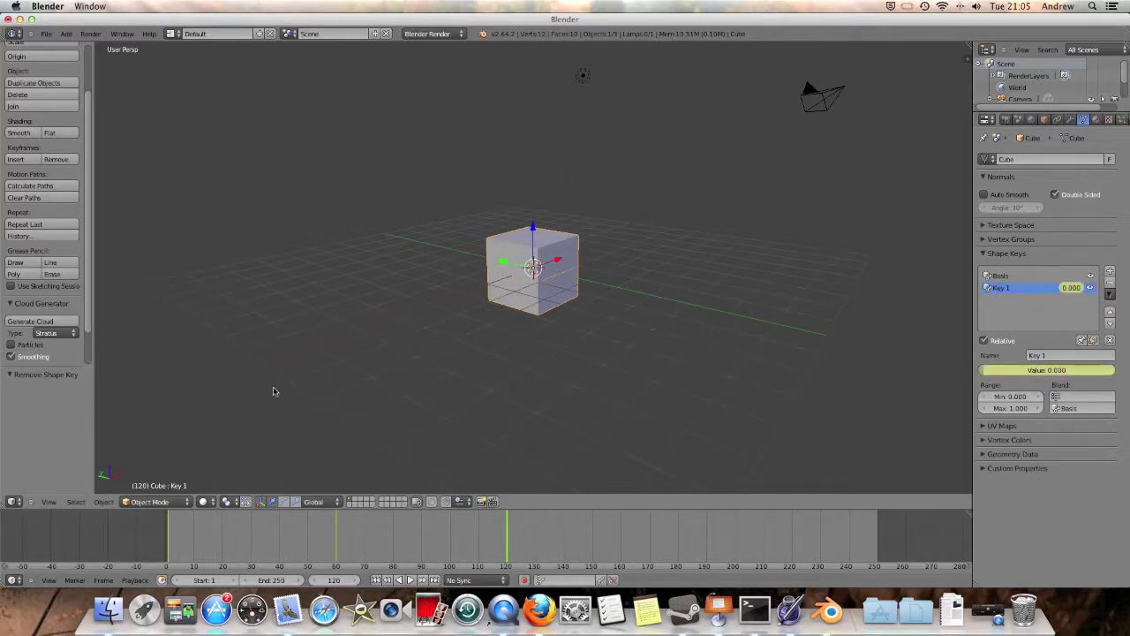
pyautogui.press('Down')
pyautogui.press('Down')
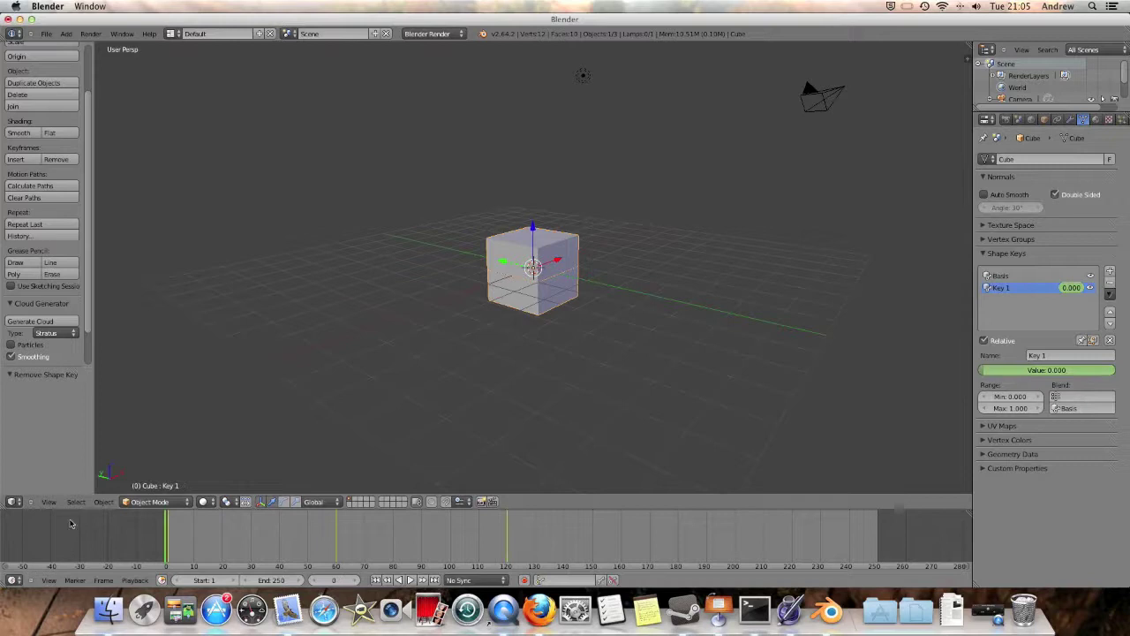
# Play the cup morph animation, stop at frame 166, and drag Key 1 to 1.000 and back to 0.
pyautogui.click(411, 581)
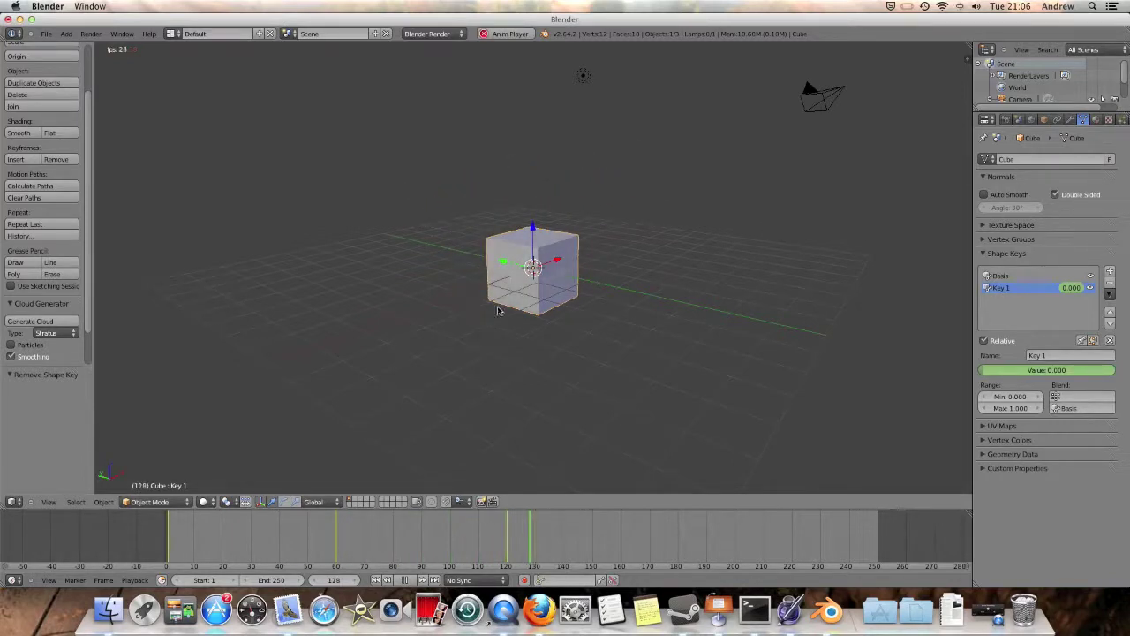
pyautogui.click(401, 579)
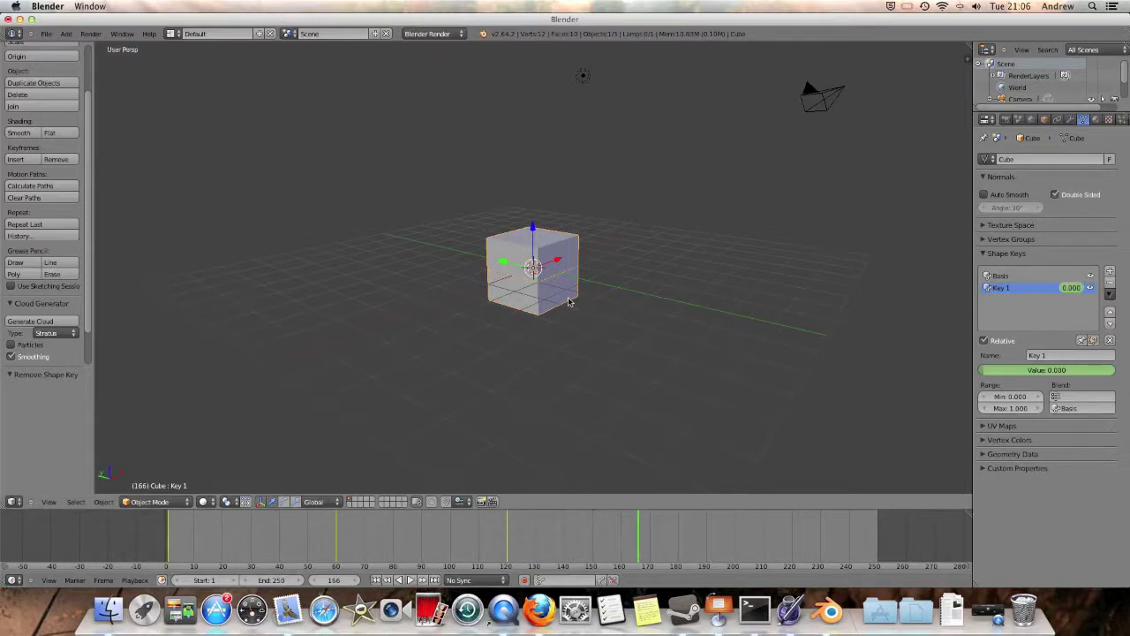
pyautogui.moveTo(995, 371); pyautogui.dragTo(934, 397)
# Set Key 1's Range Max to 0.5 and drag its value to the new limit to test the shallower flare.
pyautogui.click(1019, 409)
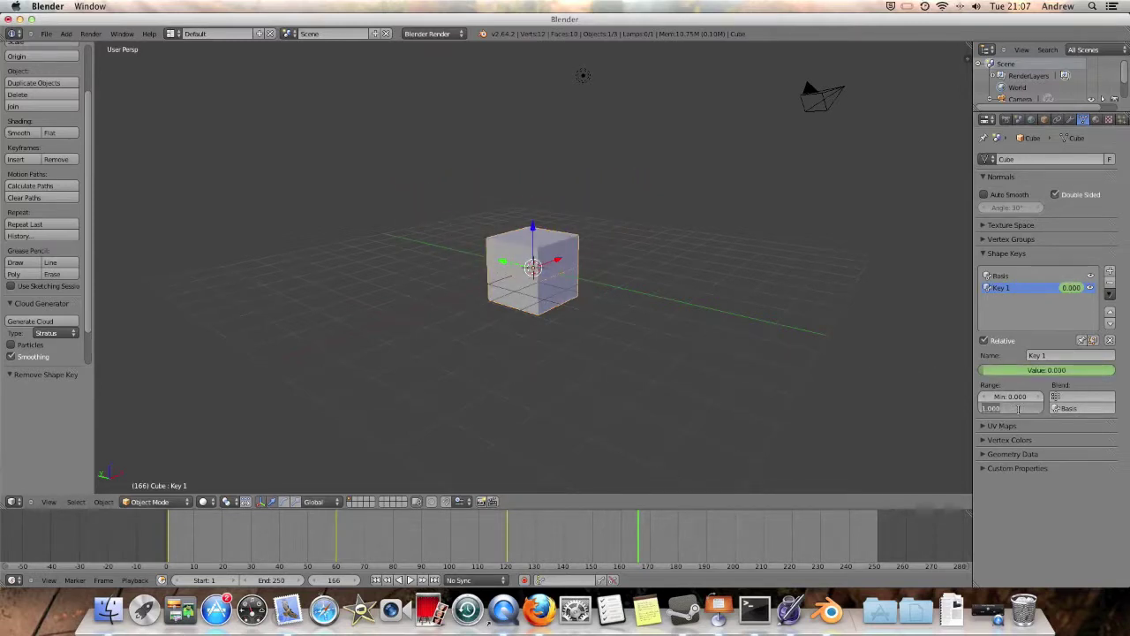
pyautogui.write('0.5')
pyautogui.press('Return')
pyautogui.moveTo(1001, 378)
pyautogui.mouseDown()
pyautogui.moveTo(1126, 371)
pyautogui.moveTo(909, 379)
pyautogui.moveTo(1124, 376)
pyautogui.moveTo(944, 397)
pyautogui.moveTo(1015, 388)
pyautogui.moveTo(916, 386)
pyautogui.moveTo(1108, 384)
pyautogui.moveTo(1013, 371)
pyautogui.mouseUp()
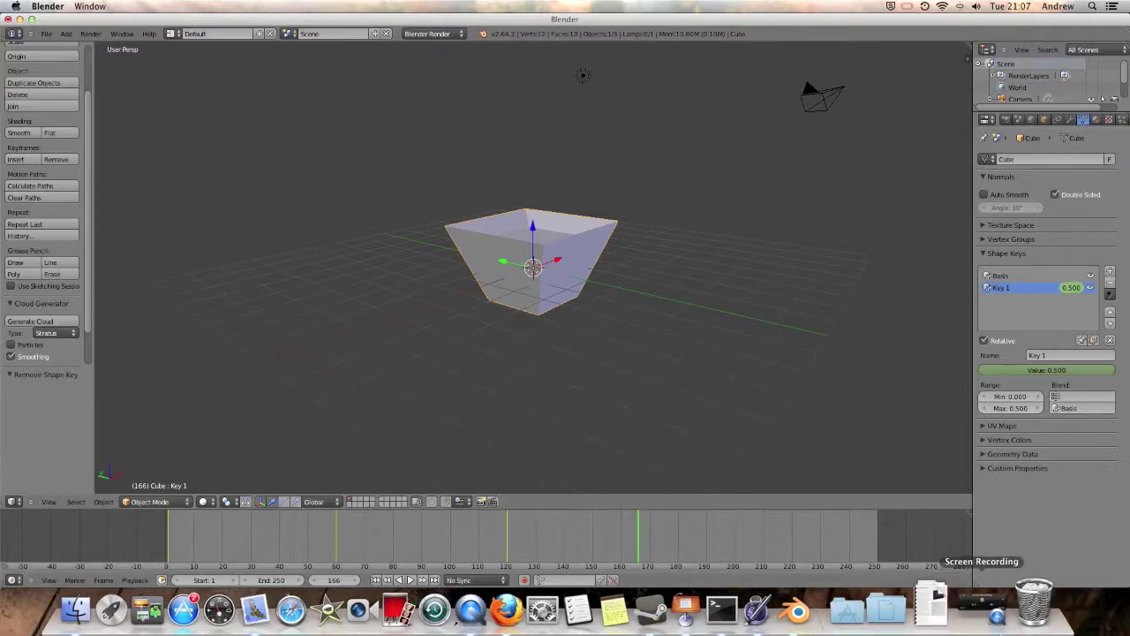
# Switch to QuickTime Player via its Screen Recording item in the Dock.
pyautogui.click(951, 609)
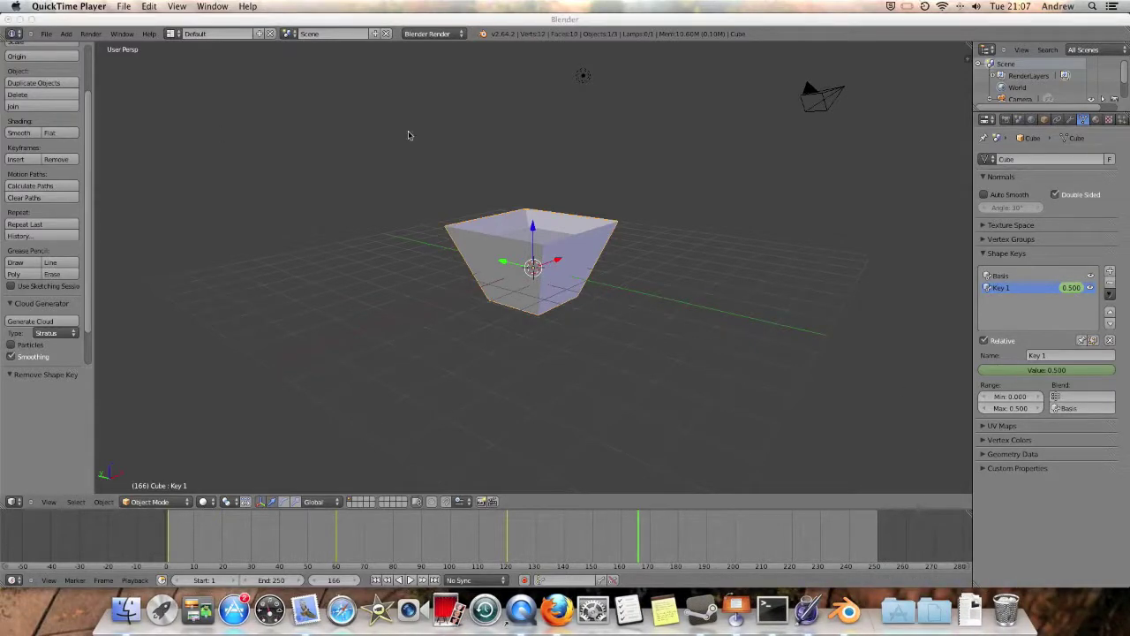